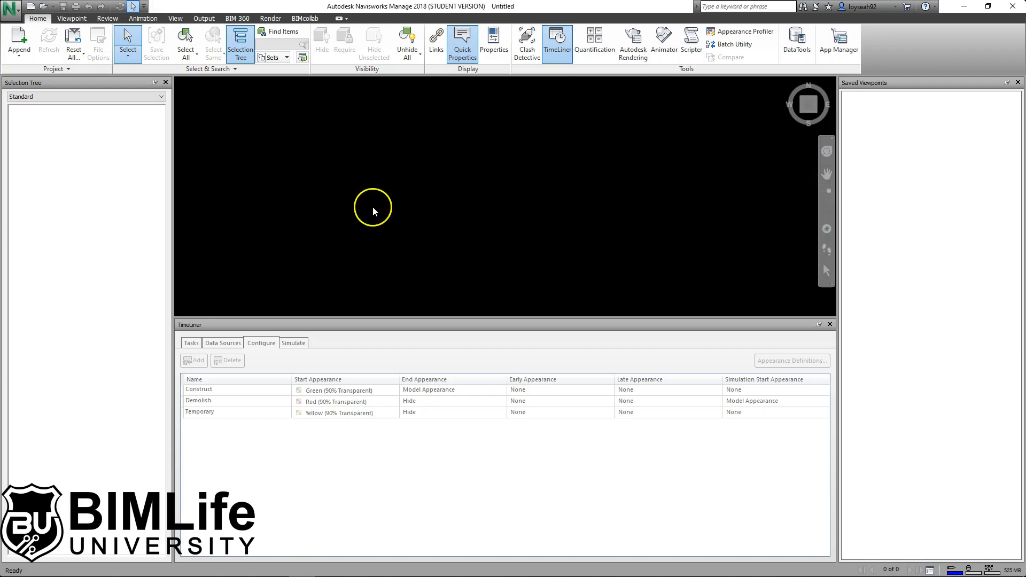
Open Office_Timeliner_Complete from training folder 5 and display the whole building together with the TimeLiner task list.
mouse_move(268, 575)
left_click(197, 568)
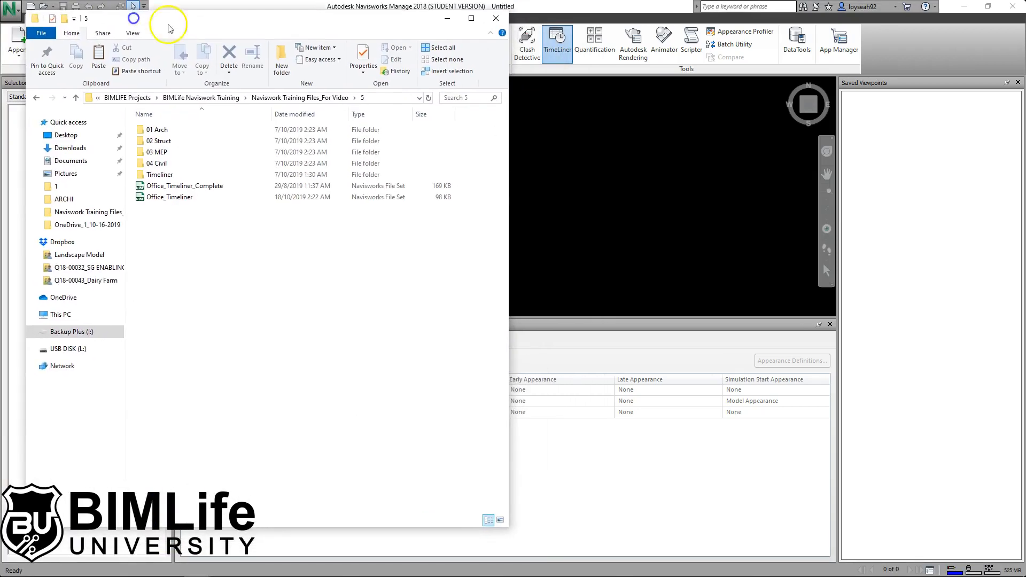
double_click(170, 189)
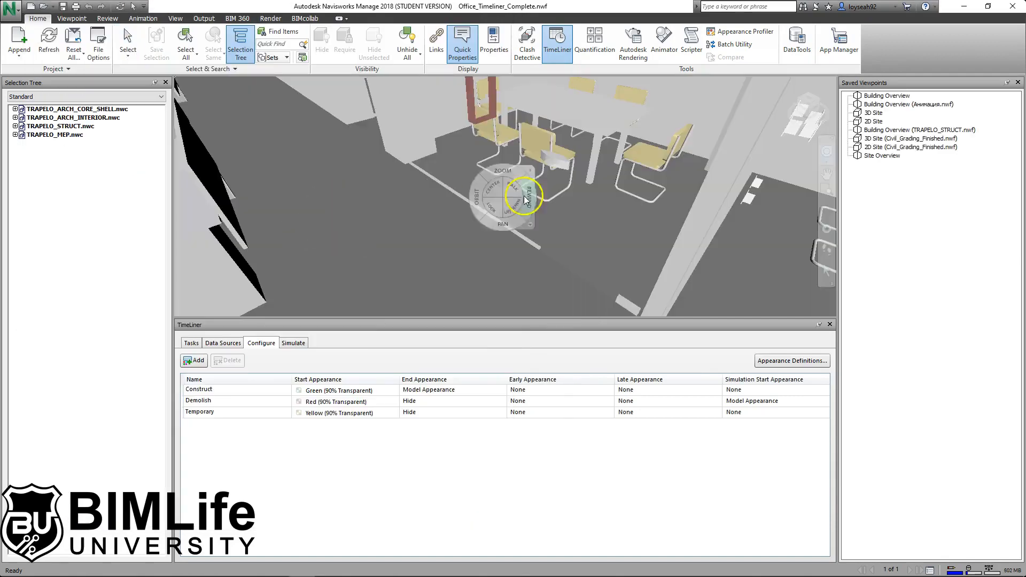
scroll(458, 209, "down", 4)
scroll(351, 269, "down", 2)
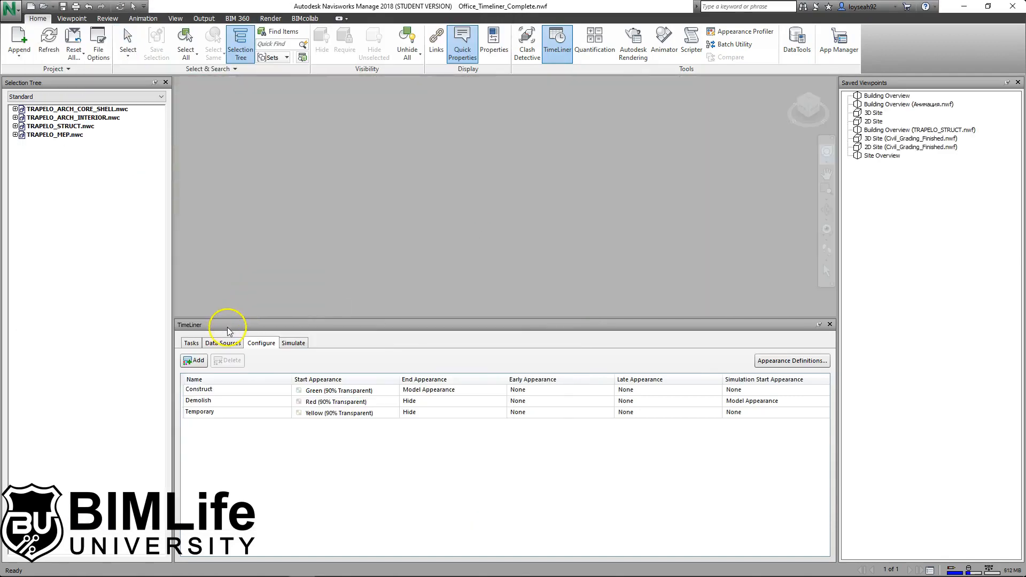
left_click(191, 343)
scroll(401, 259, "up", 3)
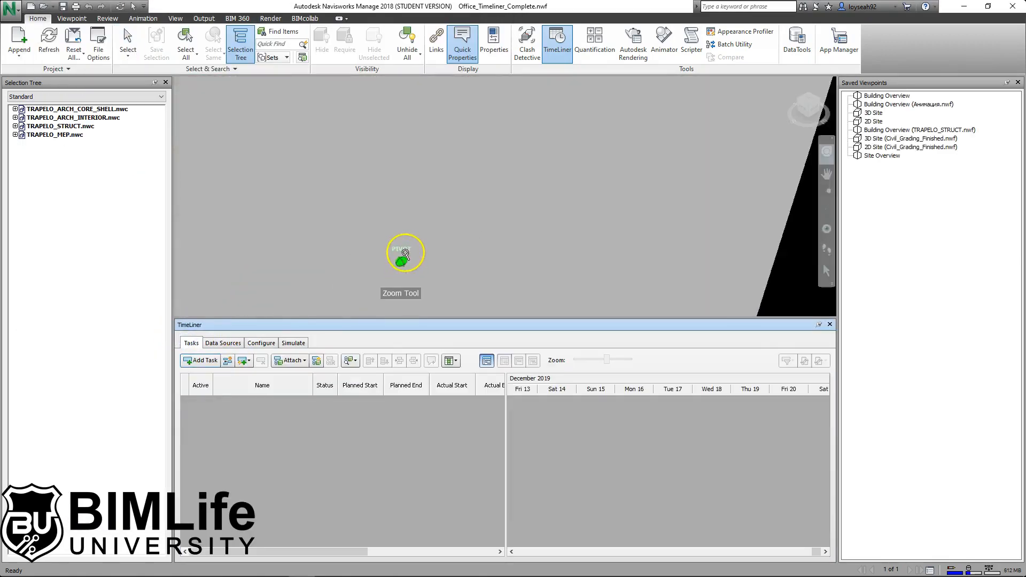
scroll(406, 253, "down", 5)
scroll(400, 245, "down", 2)
middle_click_drag(485, 267, 453, 165)
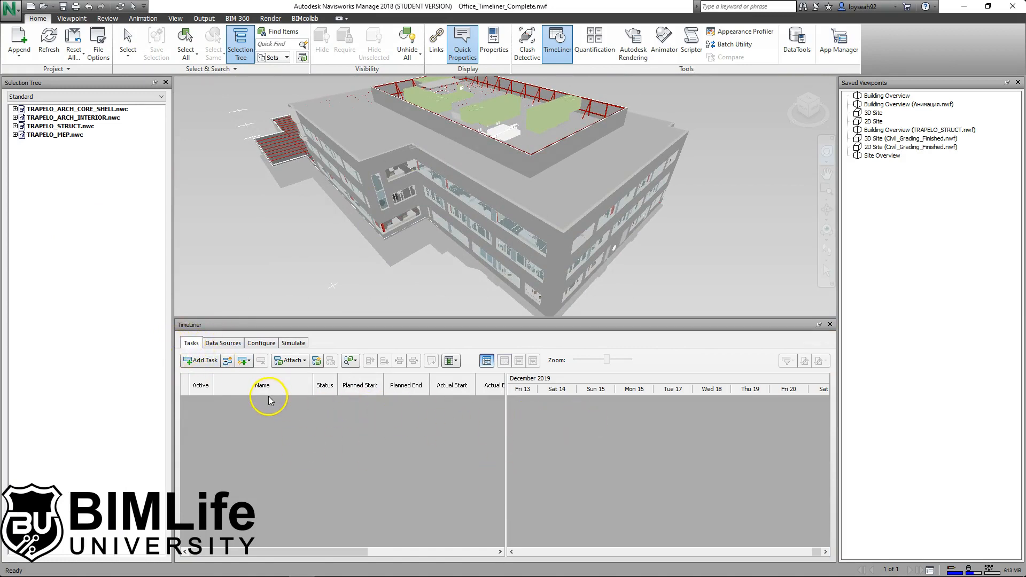
Start adding a CSV Import data source in TimeLiner and browse to the Timeliner folder inside training folder 5.
left_click(228, 348)
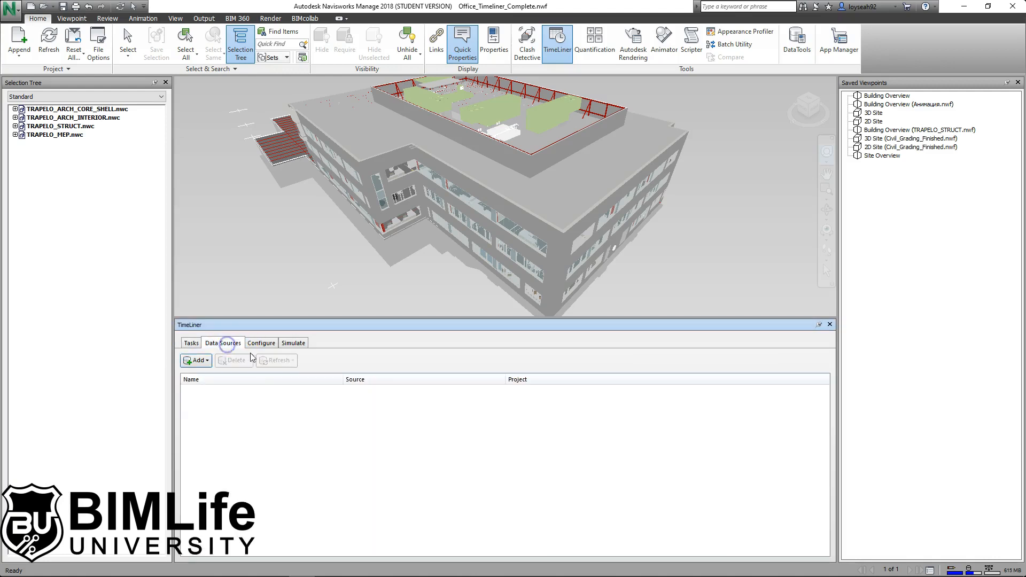
left_click(200, 361)
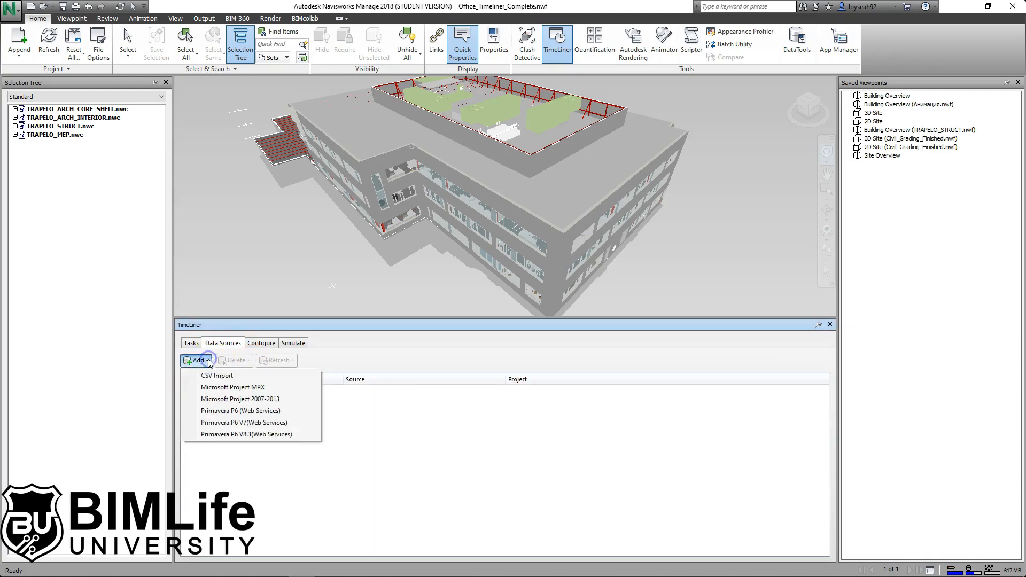
left_click(242, 376)
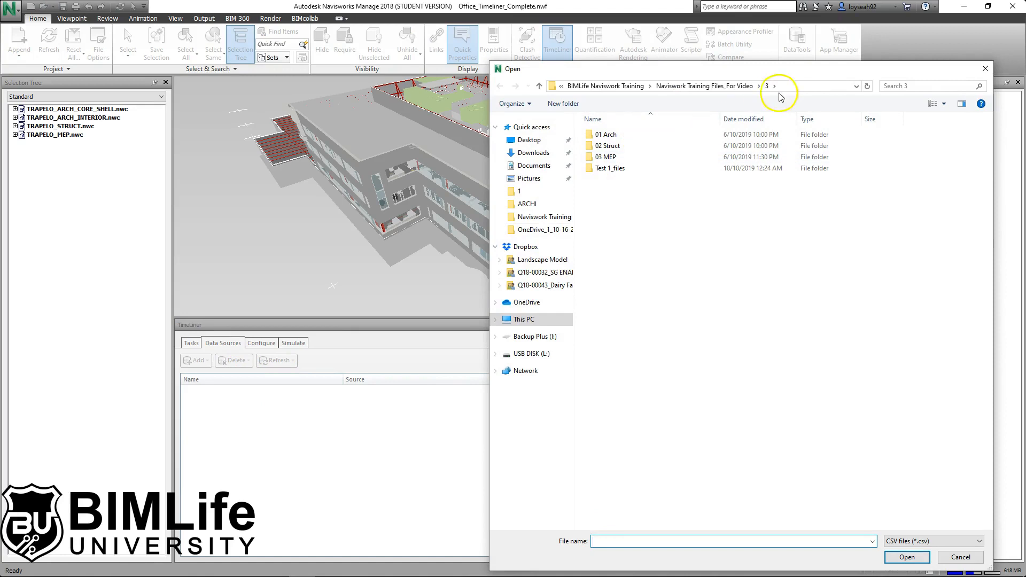
left_click(732, 87)
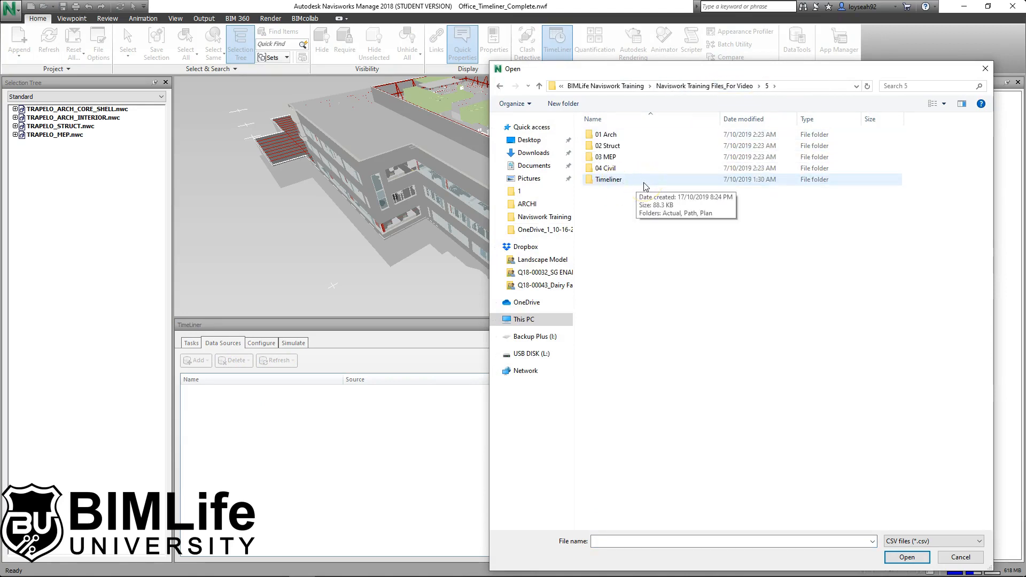
double_click(645, 181)
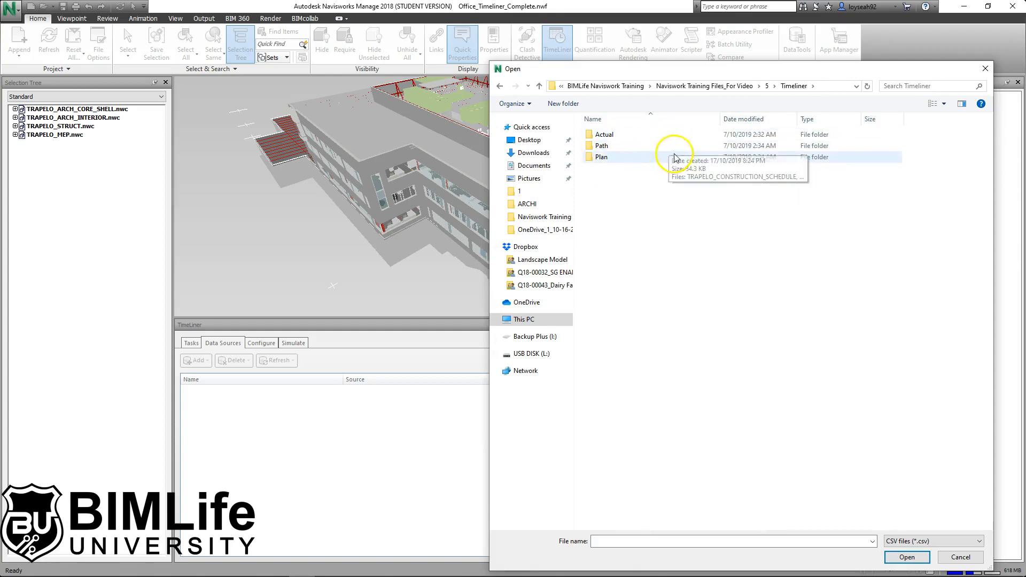
Load the TRAPELO_CONSTRUCTION_SCHEDULE CSV file from the Path folder as the schedule source.
left_click(619, 160)
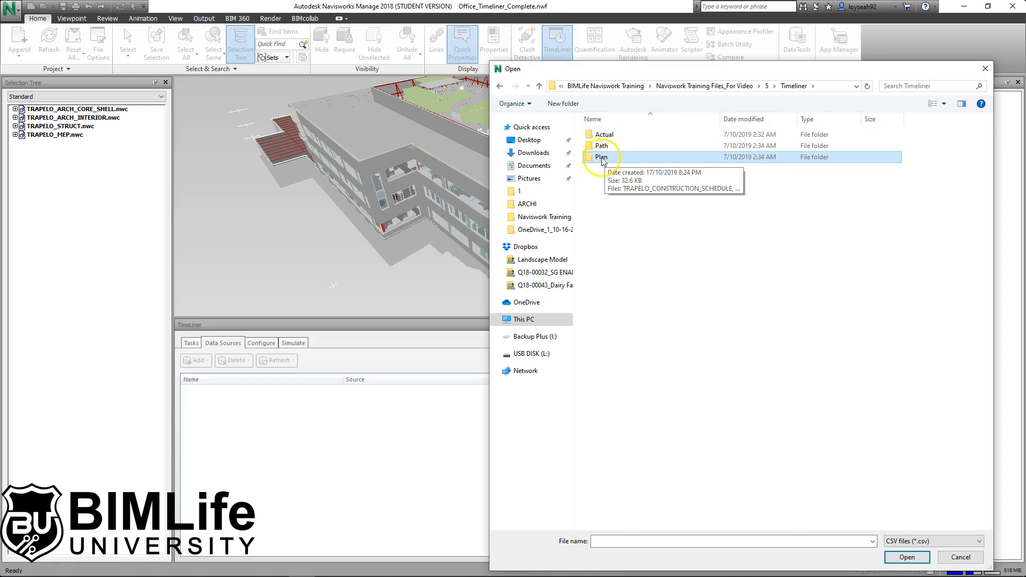
left_click(621, 140)
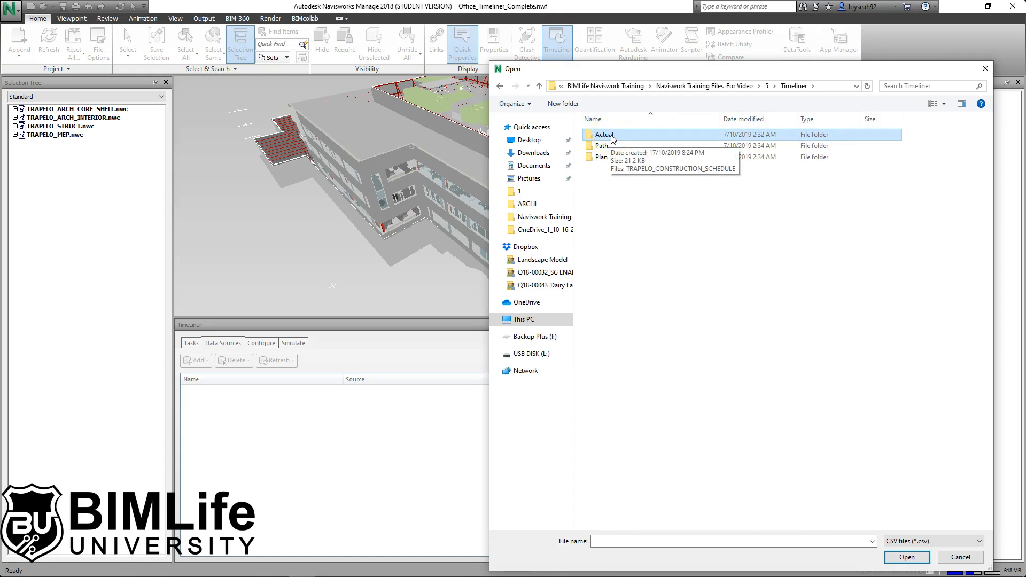
left_click(602, 146)
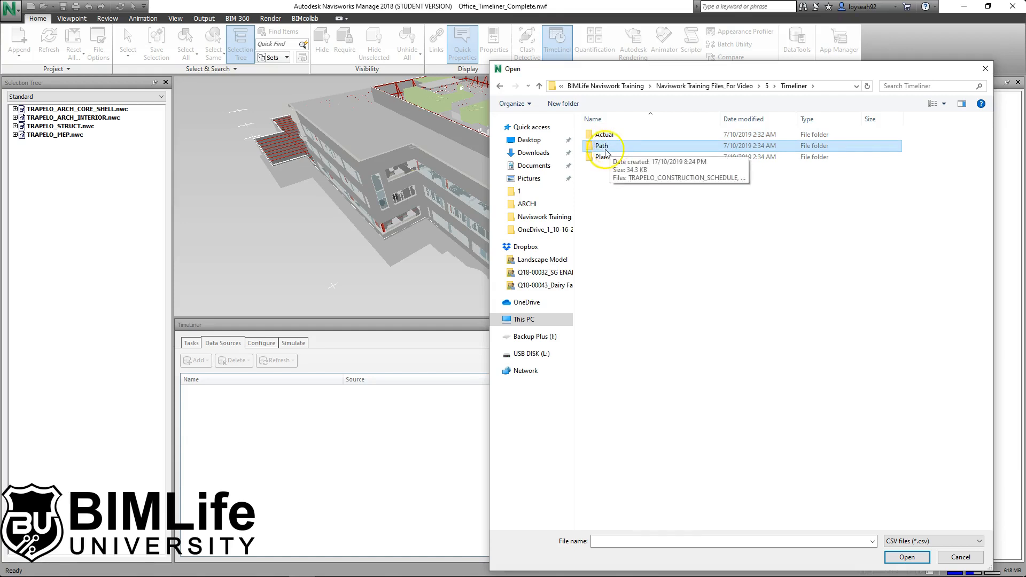
left_click(605, 153)
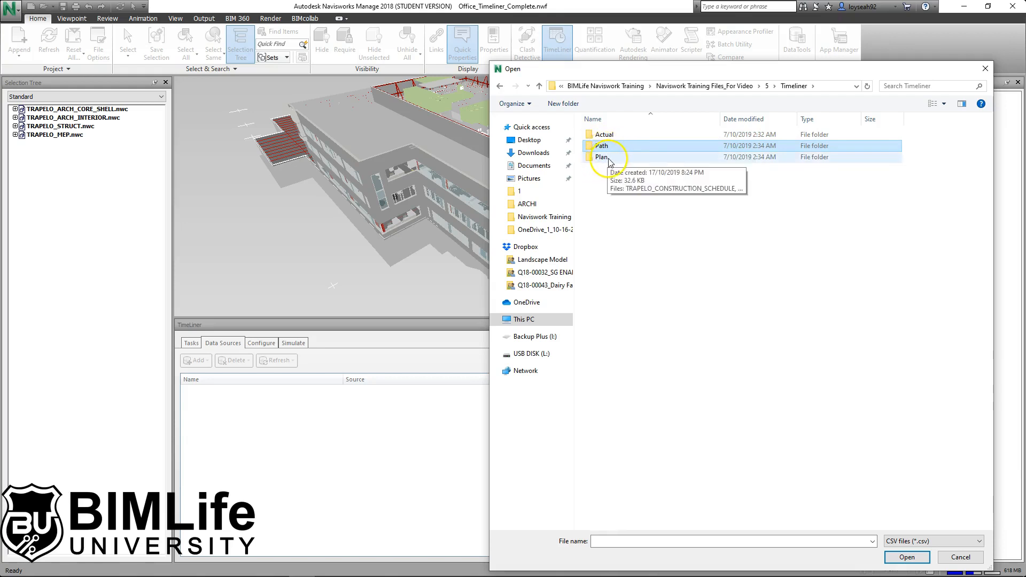
left_click(609, 152)
double_click(607, 153)
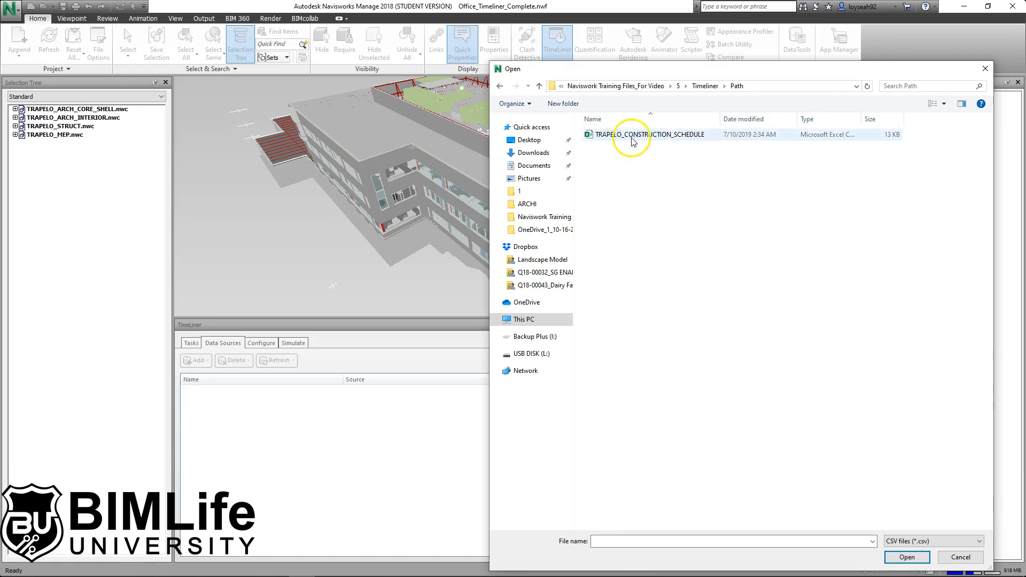
left_click(661, 137)
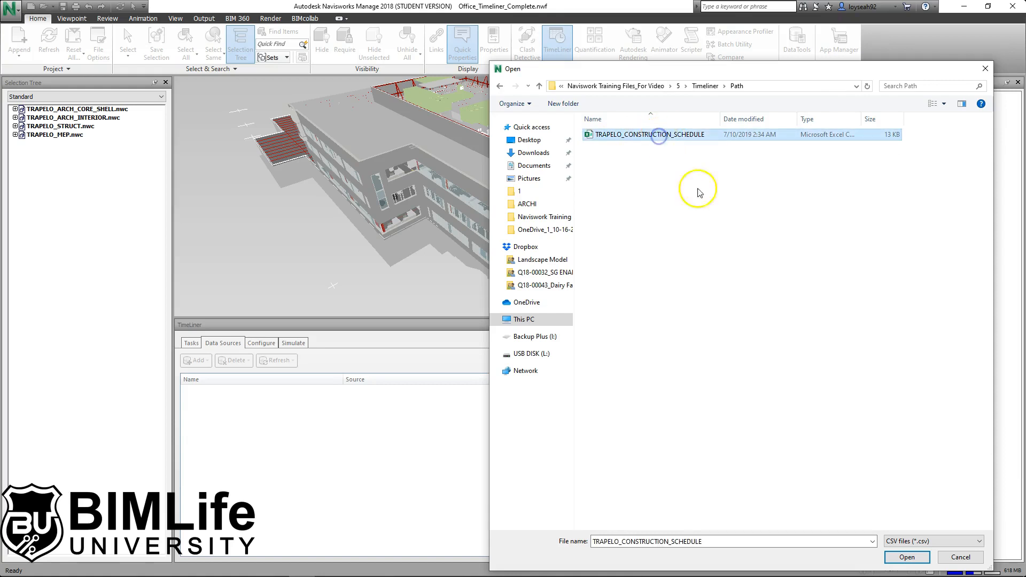
left_click(906, 557)
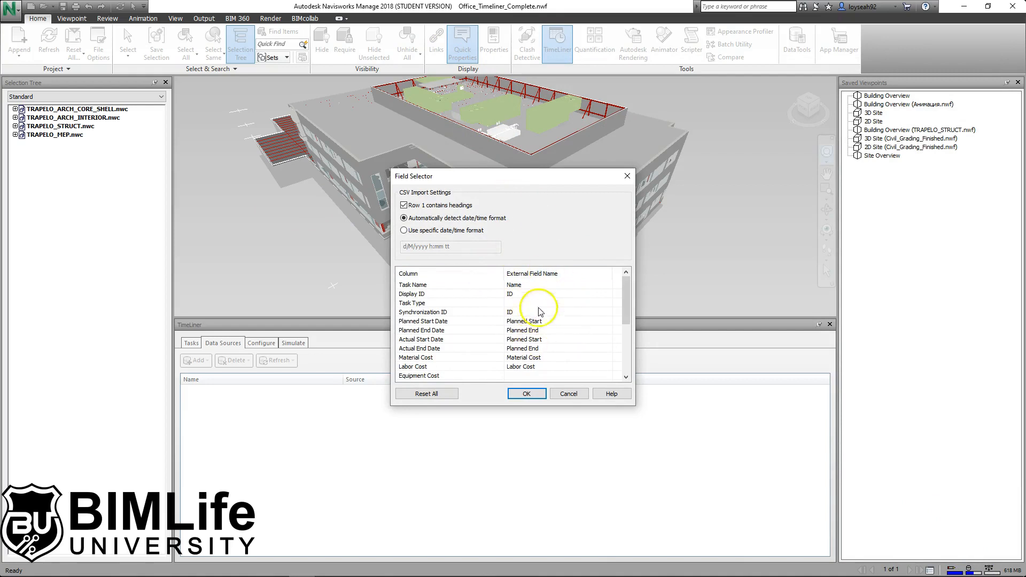
Review the CSV column mappings in the Field Selector, including the external field used for Task Name.
mouse_move(626, 297)
left_mouse_down()
mouse_move(630, 336)
mouse_move(634, 284)
left_mouse_up()
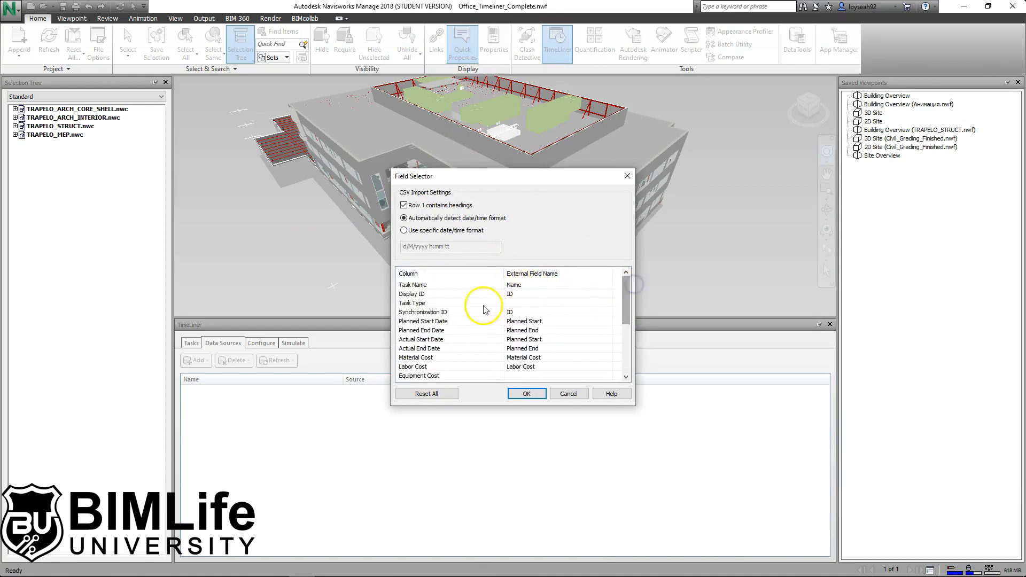
left_click(556, 287)
left_click(556, 287)
left_click(560, 286)
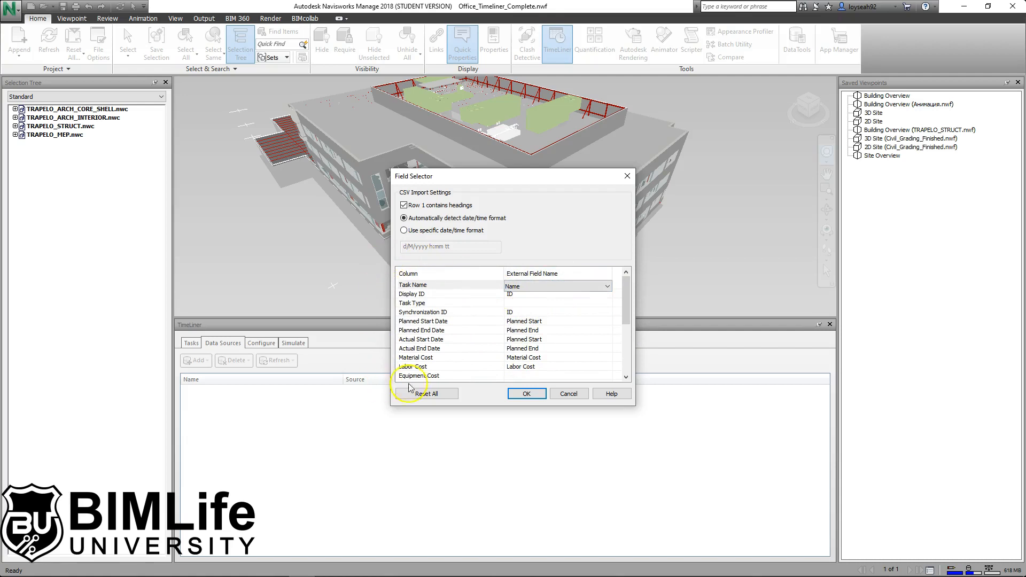
left_click(428, 285)
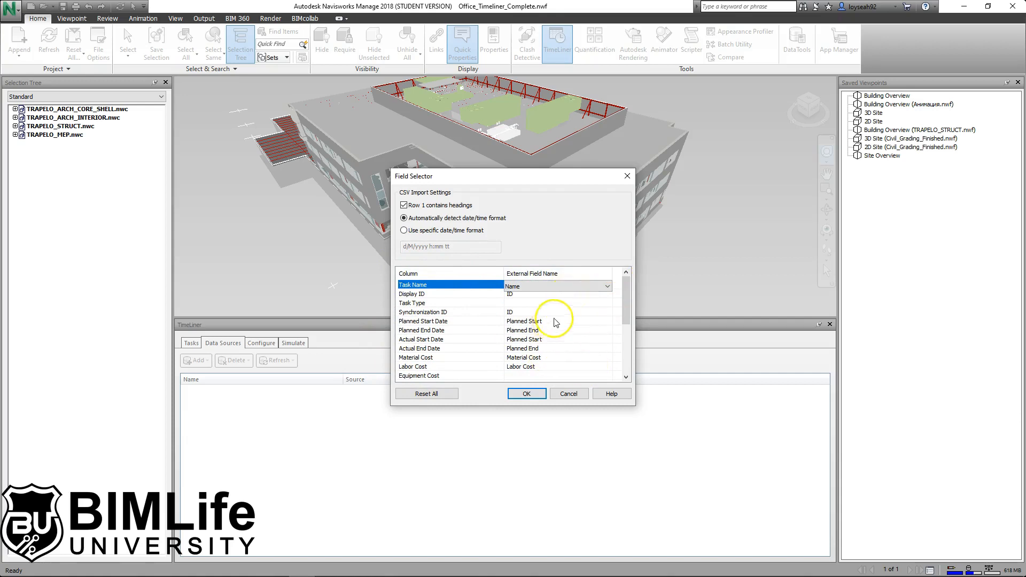
Switch to File Explorer and open the TRAPELO_CONSTRUCTION_SCHEDULE CSV from the Timeliner Path folder in Excel.
left_click(195, 561)
left_click(177, 513)
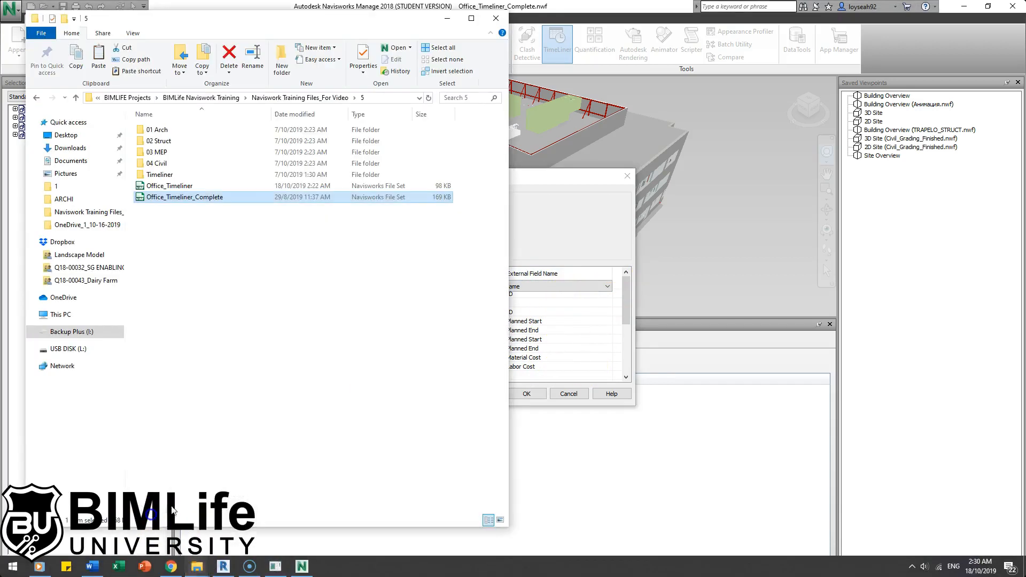
double_click(194, 175)
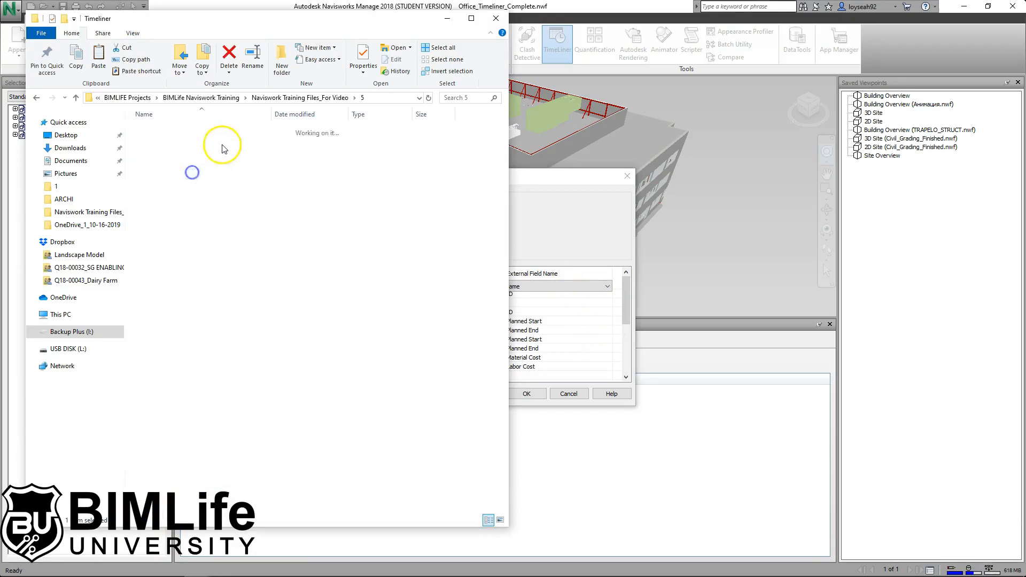
double_click(222, 145)
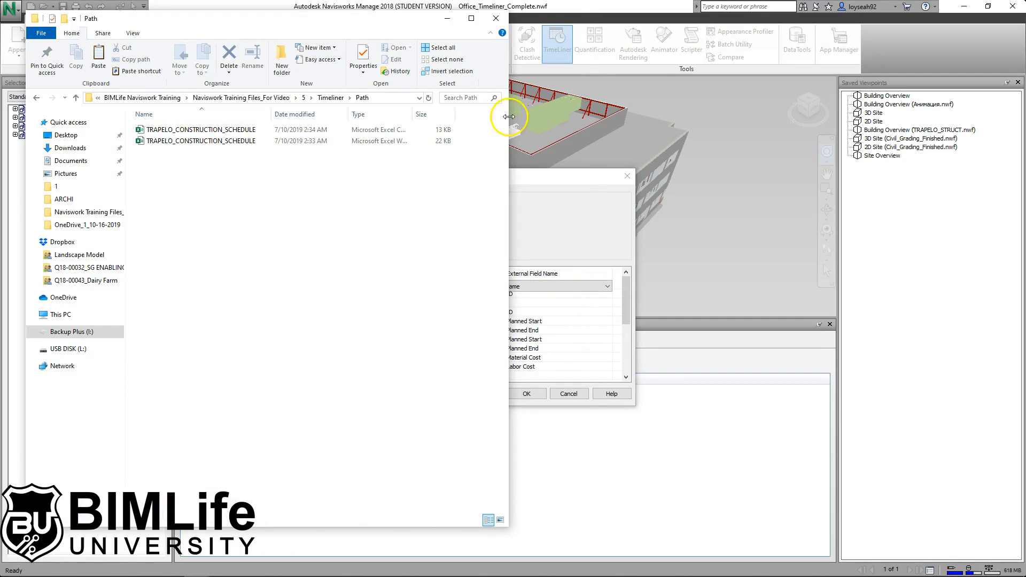
left_click_drag(508, 117, 585, 117)
double_click(356, 129)
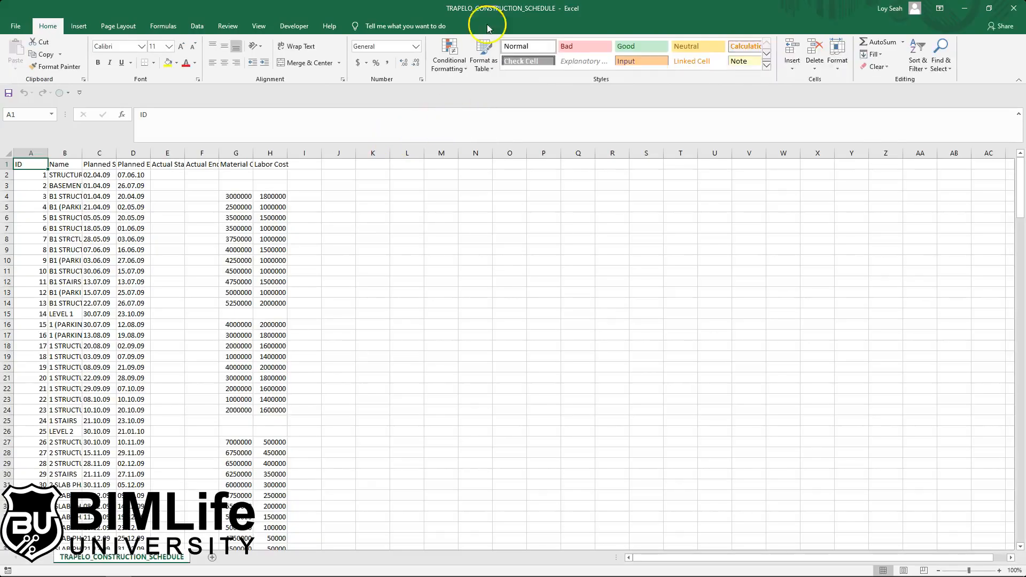
Check the full file type of the schedule files in File Explorer and return to the schedule spreadsheet in Excel.
double_click(524, 7)
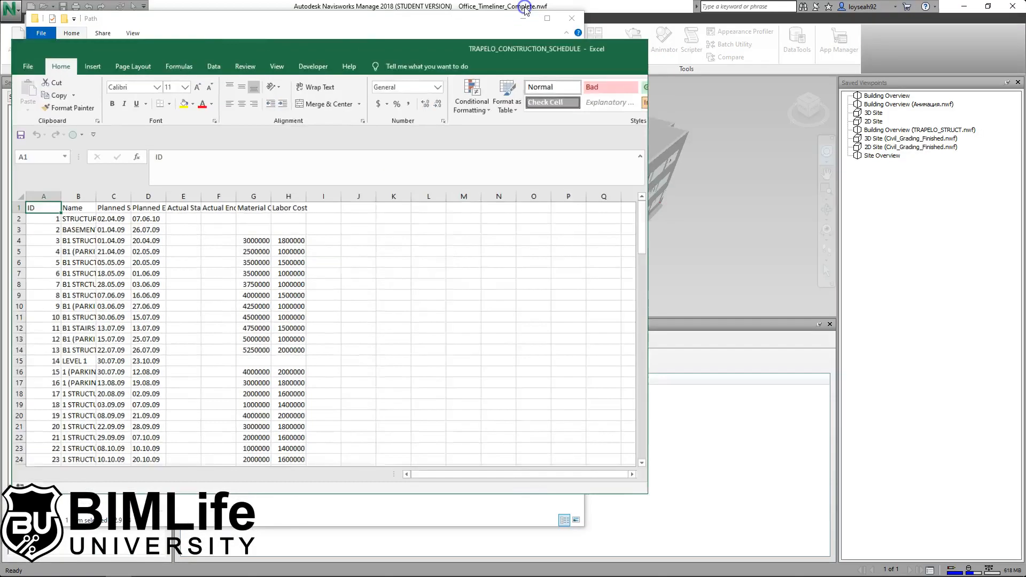
left_click_drag(254, 62, 334, 111)
left_click(312, 34)
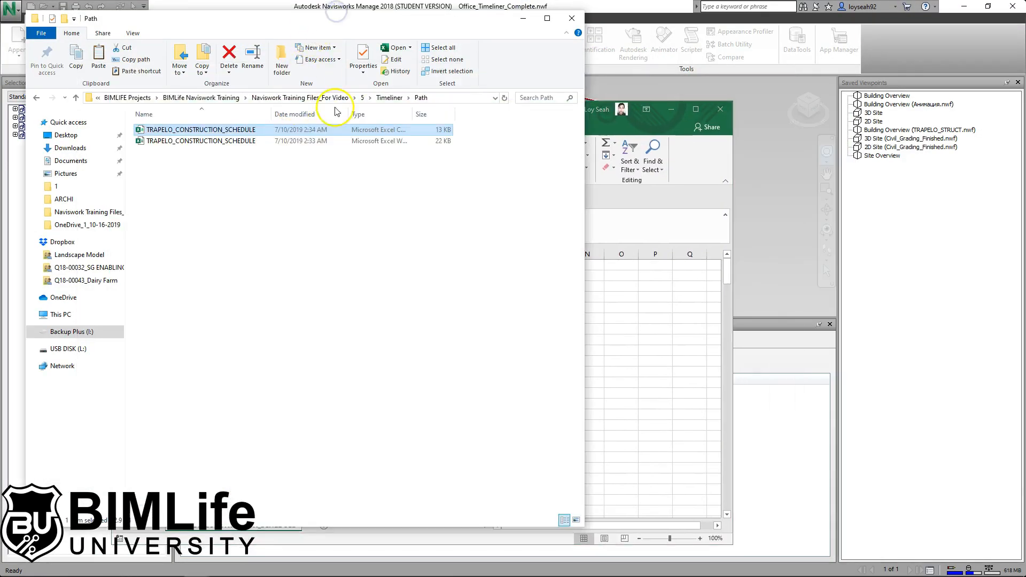
left_click_drag(412, 114, 474, 115)
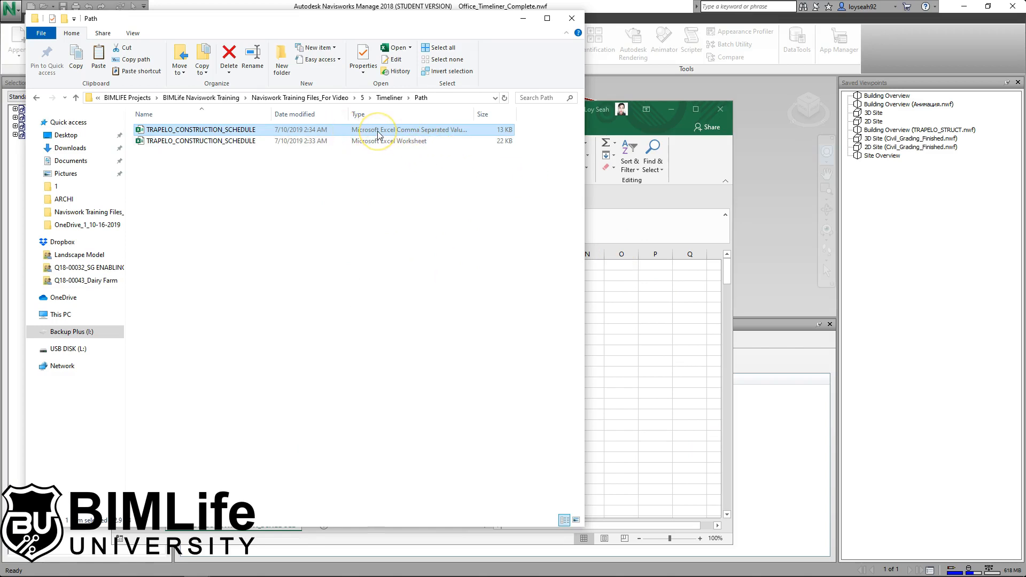
left_click(688, 195)
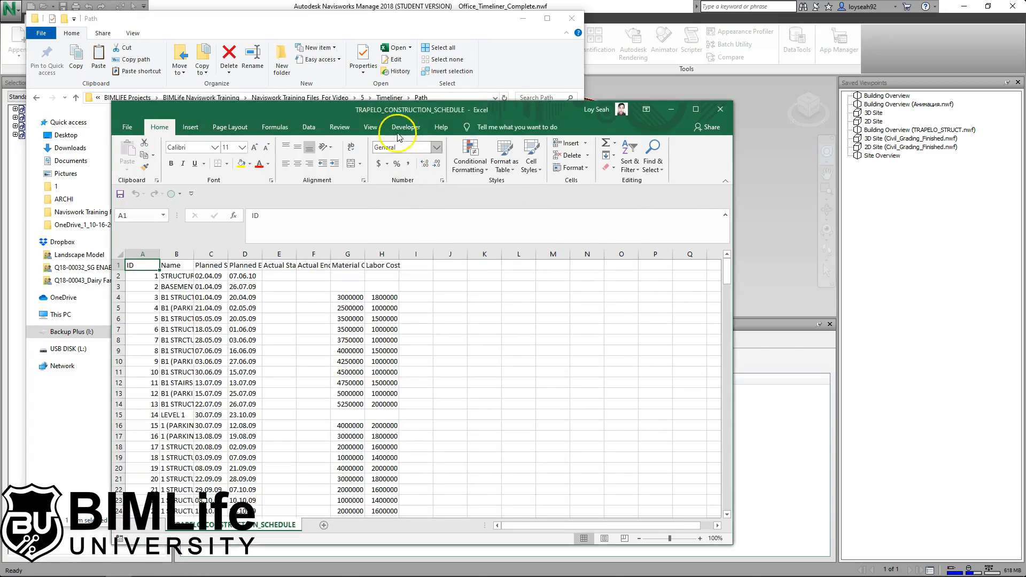
double_click(401, 101)
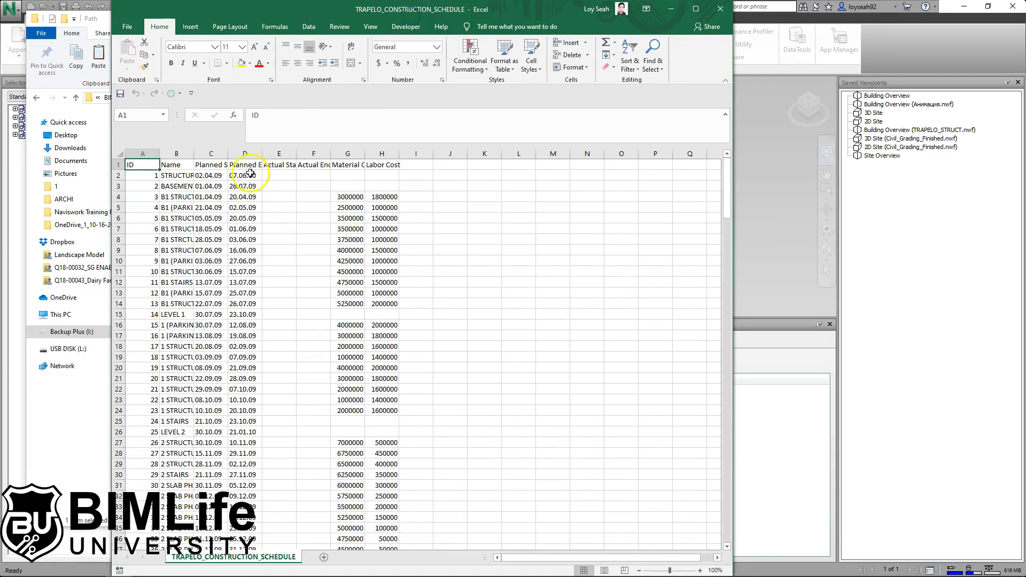
Autofit the columns from Planned Start through Labor Cost and select the header cells from ID to Labor Cost.
left_click(172, 165)
left_click(214, 154)
double_click(228, 154)
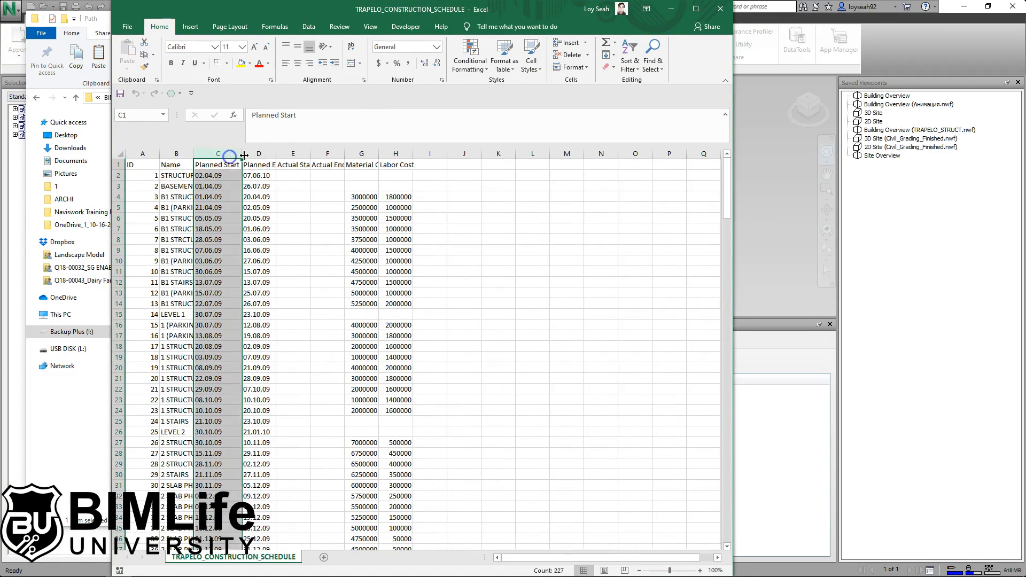
double_click(276, 154)
double_click(321, 154)
double_click(363, 154)
double_click(401, 154)
double_click(449, 154)
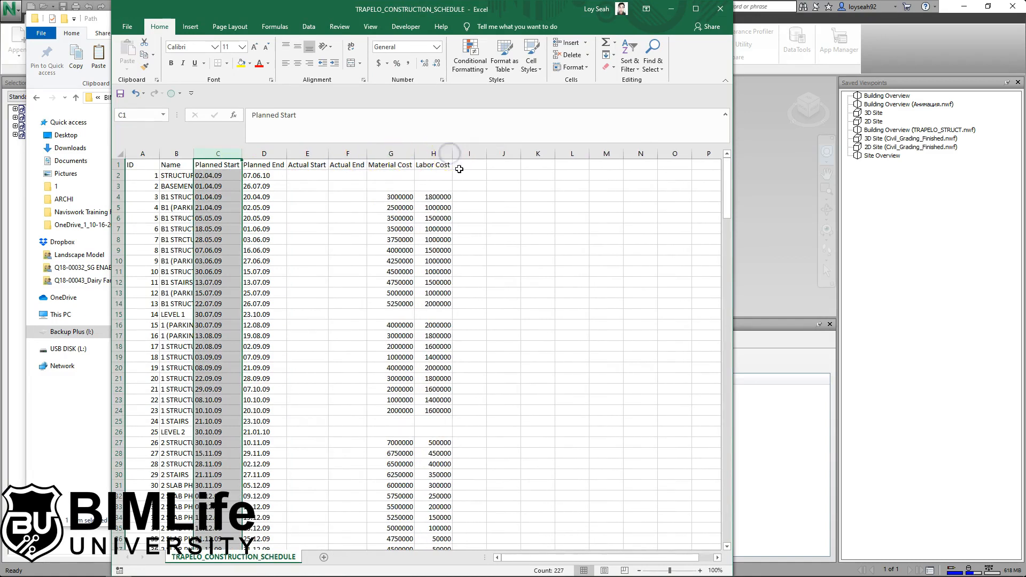
left_click_drag(439, 165, 149, 165)
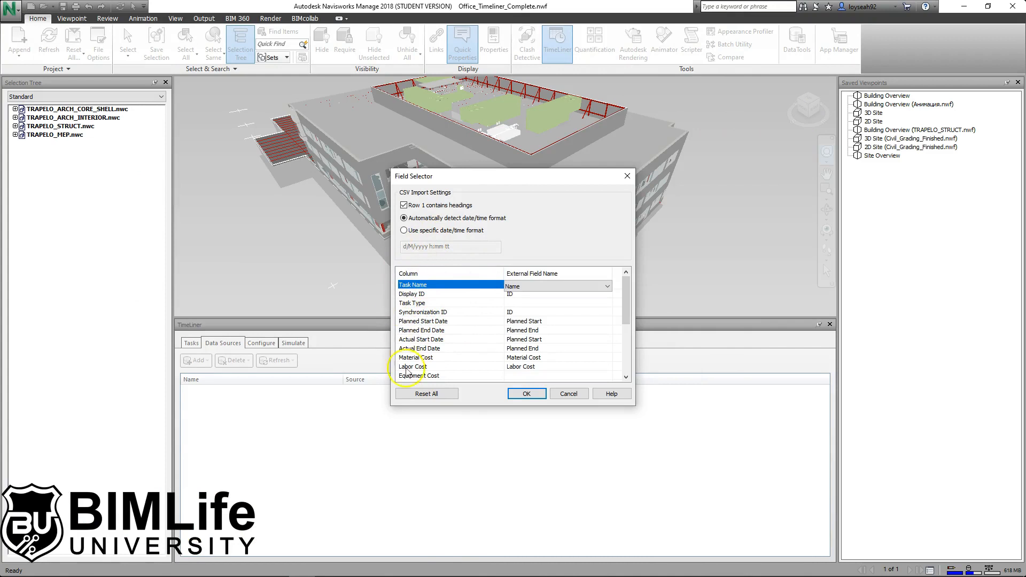
Back in Navisworks, map Actual Start Date to Actual Start and Actual End Date to Actual End, accept the mapping and show the TimeLiner tasks.
left_click(544, 349)
left_click(543, 341)
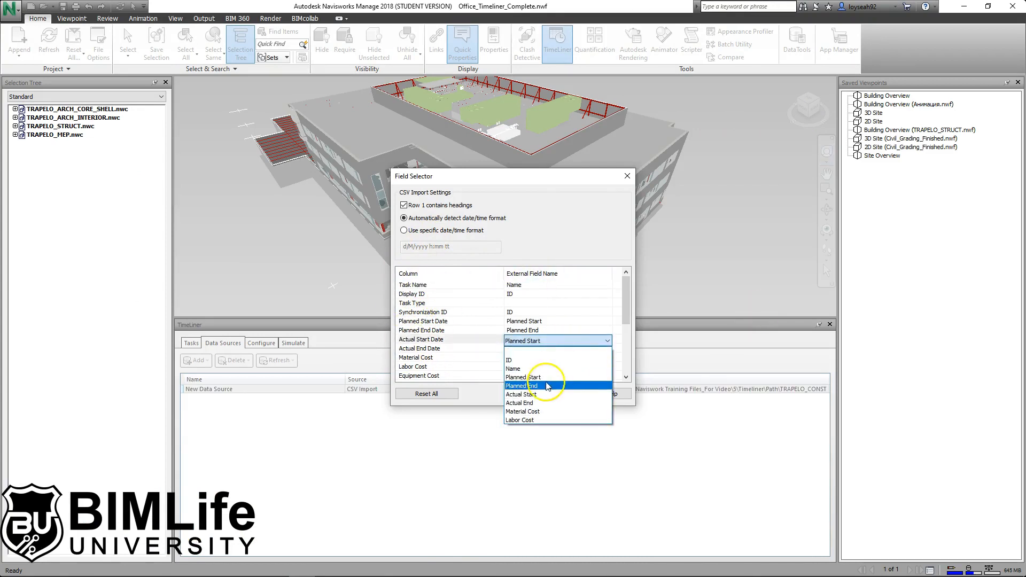
left_click(544, 394)
left_click(567, 349)
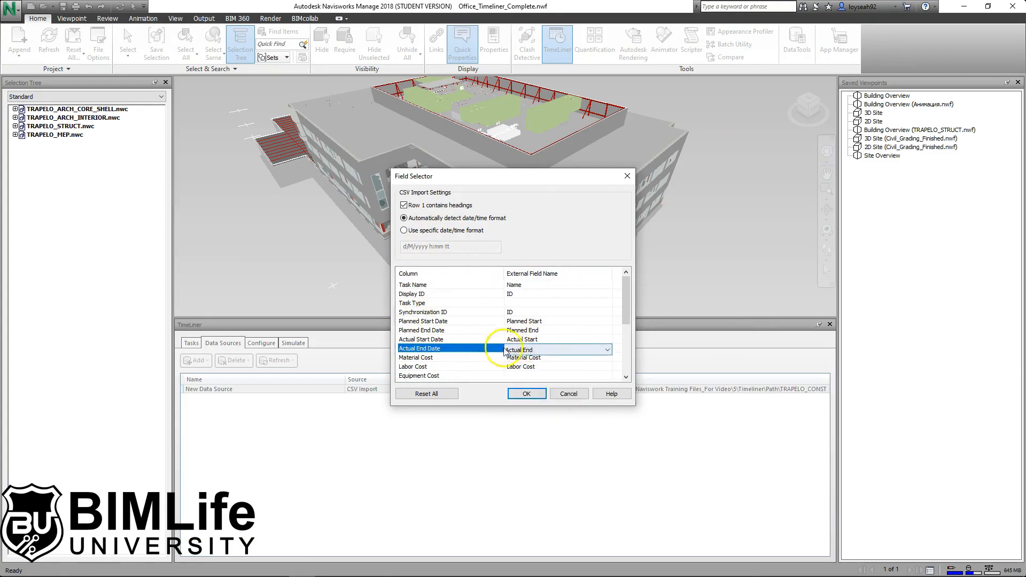
left_click(529, 395)
left_click(189, 344)
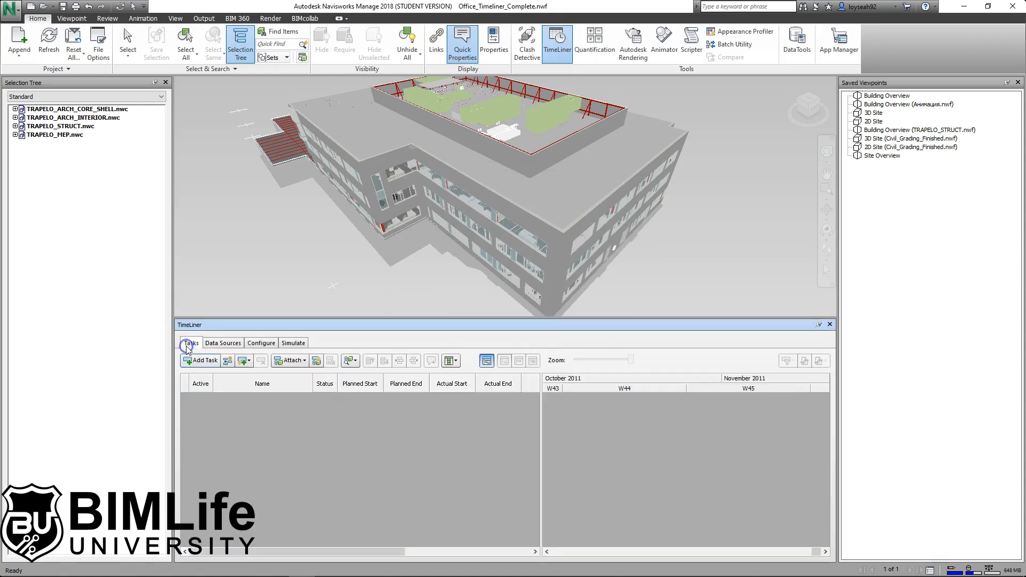
Rename the imported CSV data source in TimeLiner as CONSTRUCTION PROGRAMME.
left_click(224, 343)
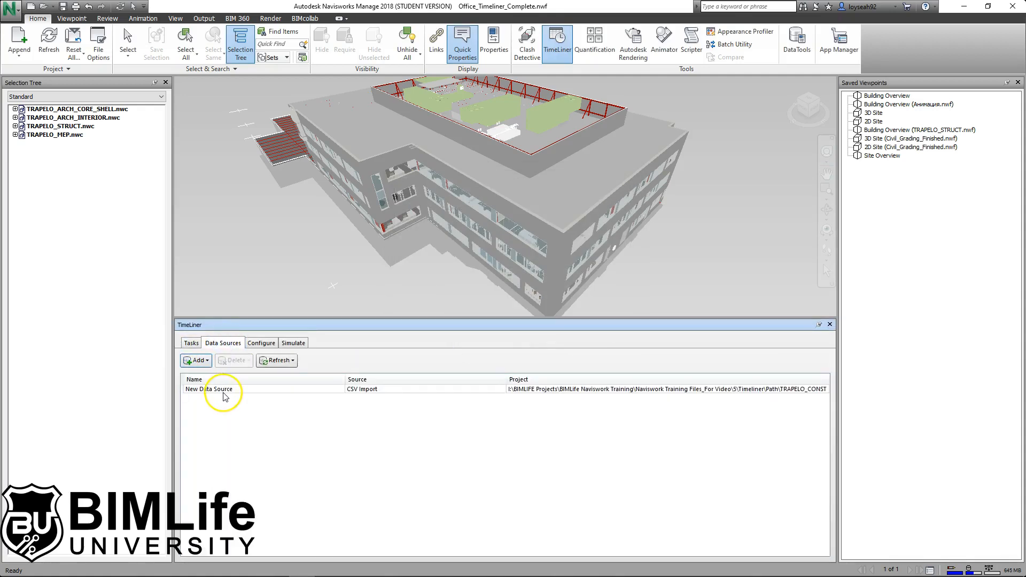
right_click(230, 389)
left_click(265, 446)
type("CONSTRUCTION PROGRAMME")
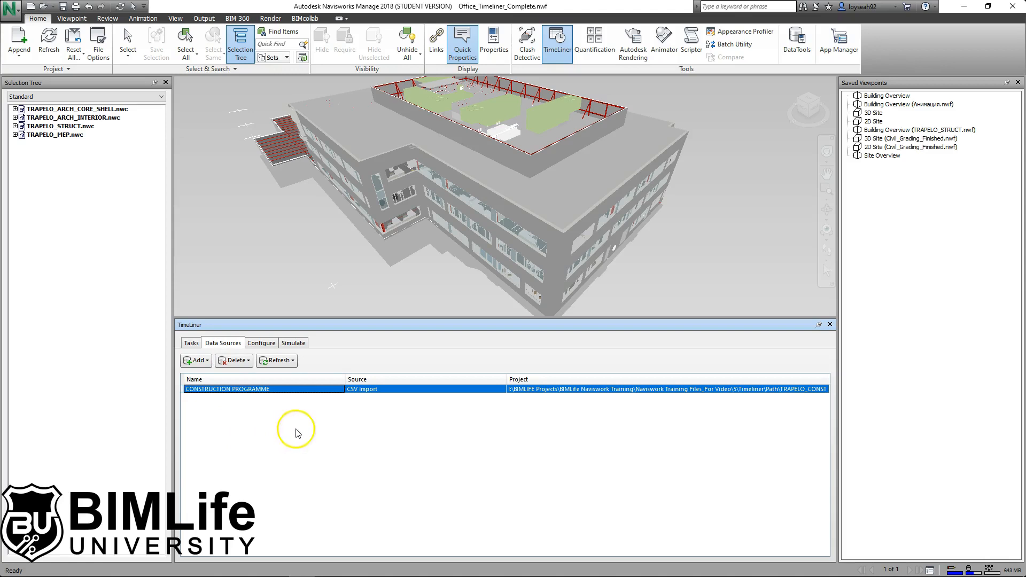
Rebuild the task hierarchy from the CONSTRUCTION PROGRAMME data source and show the TimeLiner tasks.
right_click(293, 389)
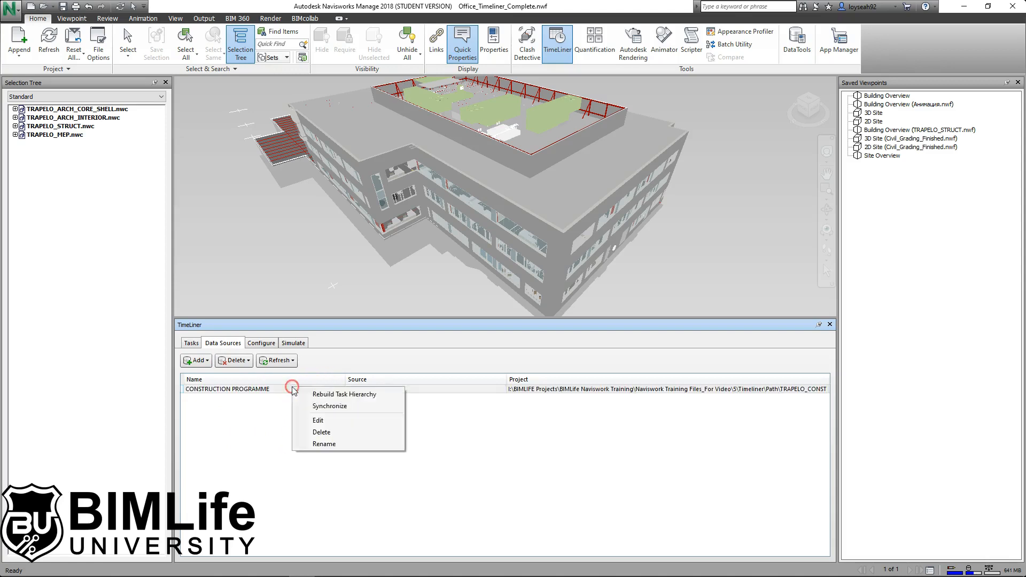
left_click(340, 395)
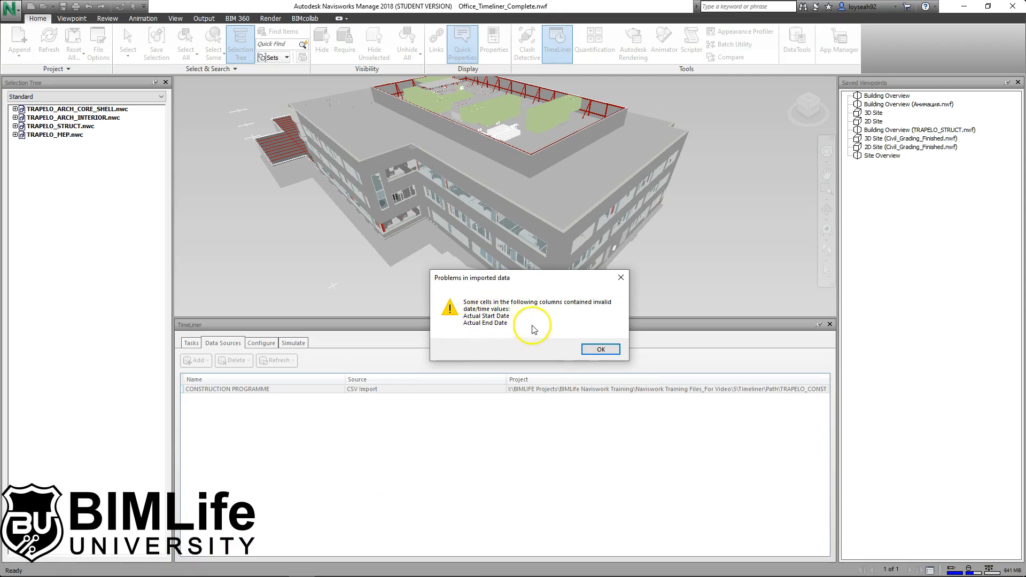
left_click(610, 353)
left_click(191, 344)
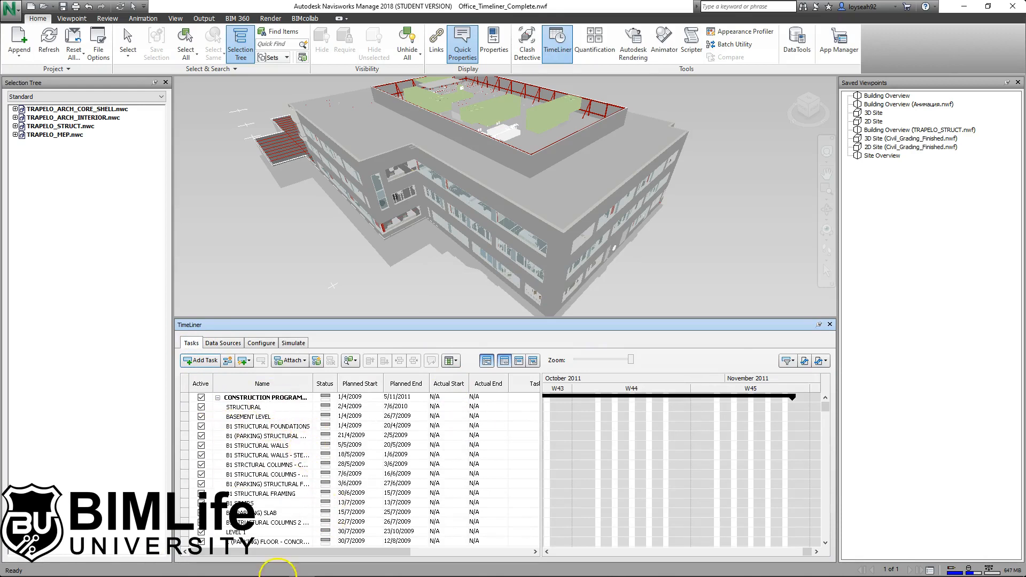
Switch to File Explorer, open the TRAPELO_CONSTRUCTION_SCHEDULE CSV from the Path folder in Excel and place it beside the TimeLiner tasks.
left_click(204, 568)
left_click(166, 513)
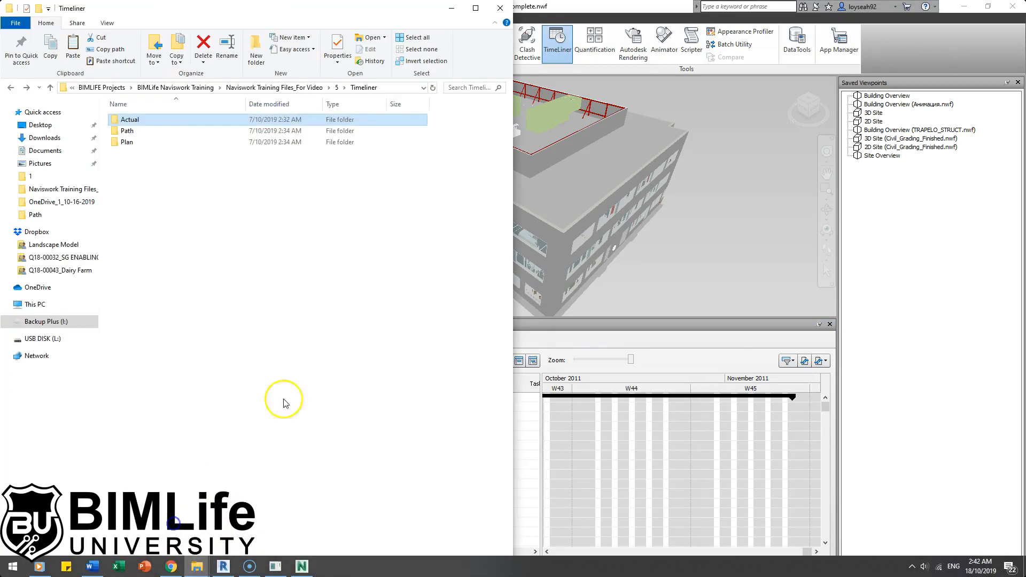
left_click(158, 131)
double_click(158, 131)
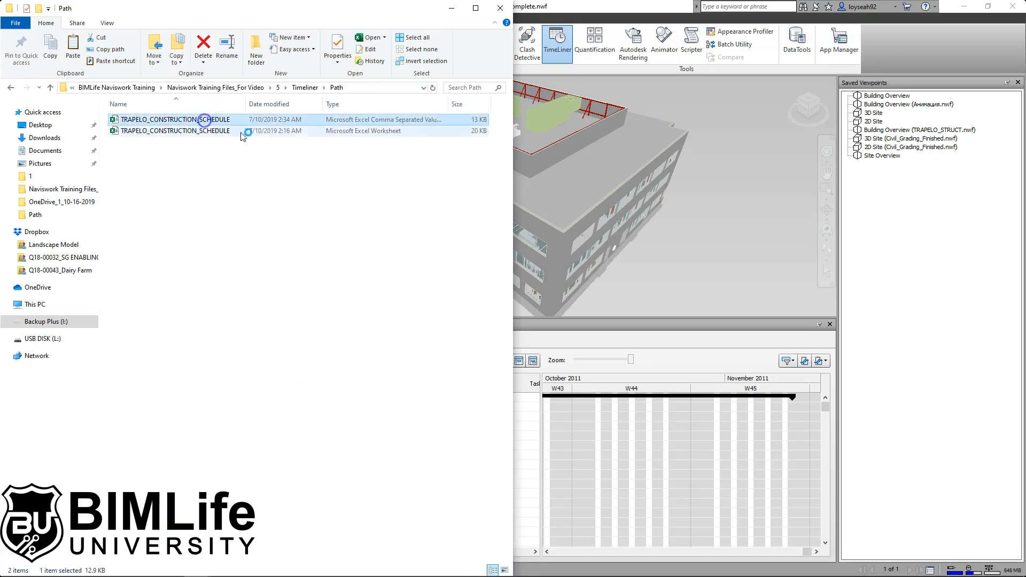
double_click(206, 120)
left_click_drag(251, 112, 537, 120)
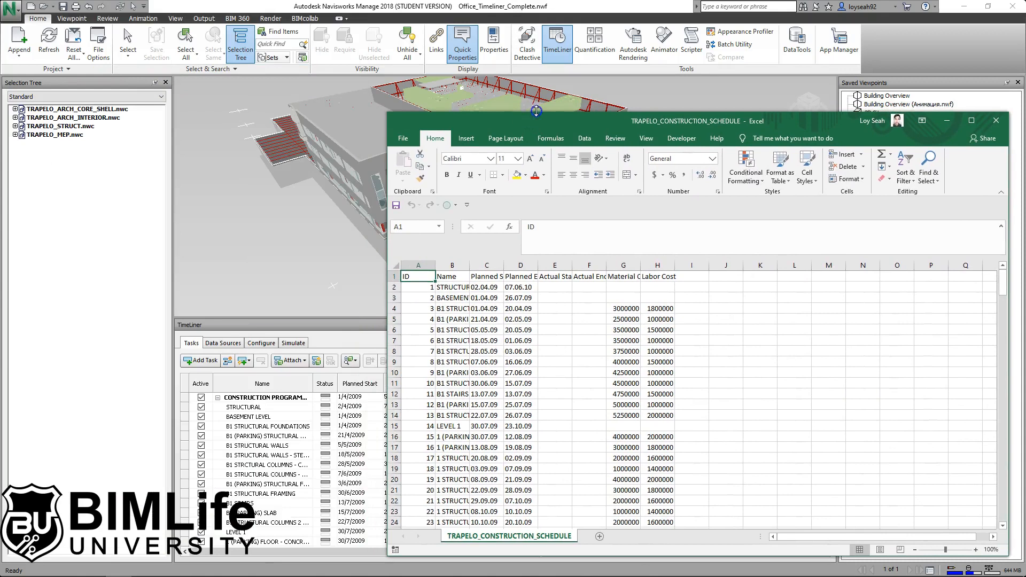
double_click(536, 110)
Autofit the Name column, compare the schedule's task names with the TimeLiner tasks and return to Navisworks.
double_click(470, 154)
left_click(463, 176)
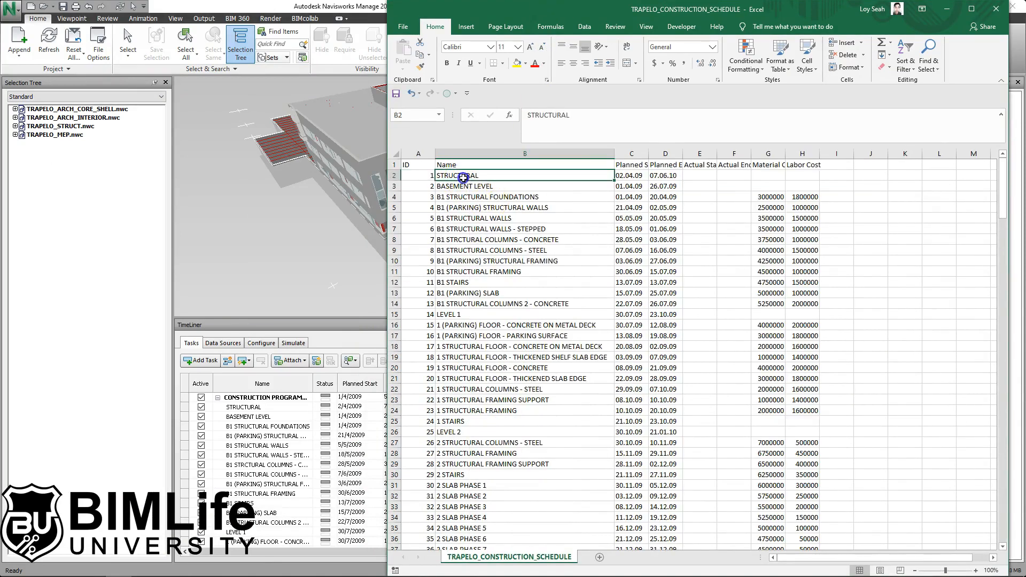
left_click_drag(471, 187, 504, 482)
left_click(516, 272)
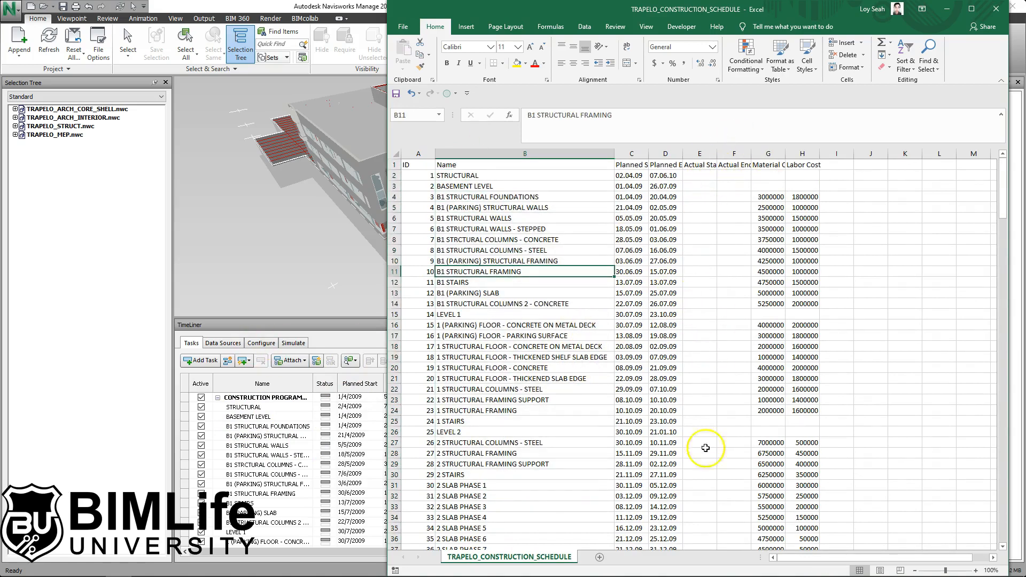
left_click(947, 9)
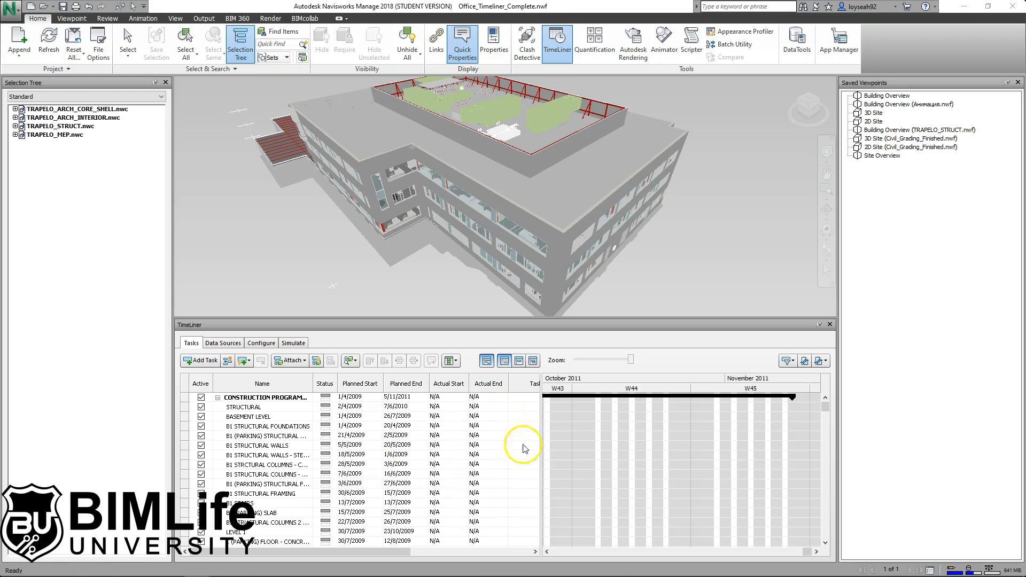
Hide the Gantt chart and set the task type of the CONSTRUCTION PROGRAMME, STRUCTURAL and BASEMENT LEVEL tasks to Construct.
left_click(488, 363)
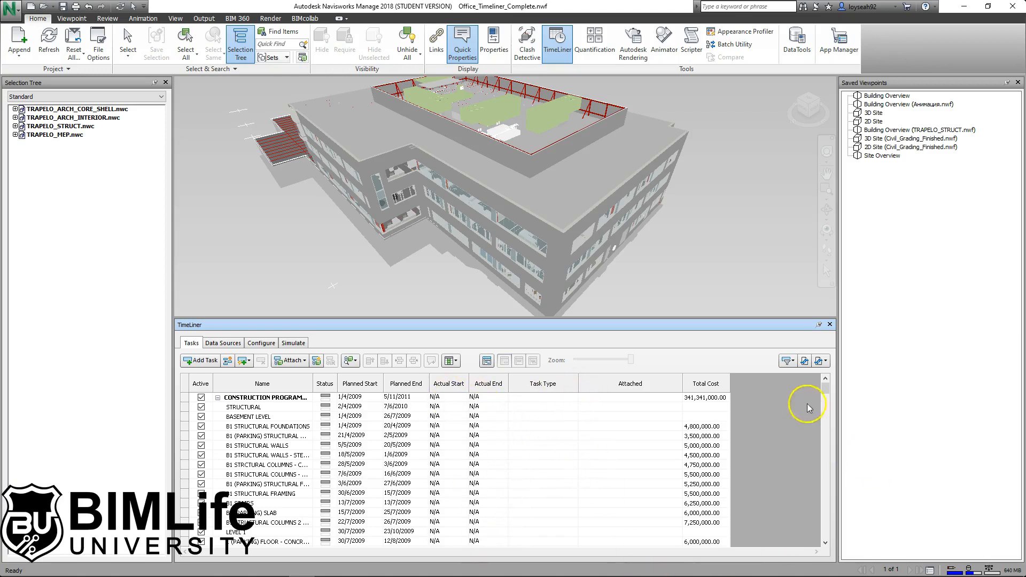
left_click_drag(831, 393, 816, 374)
left_click(551, 396)
left_click(558, 409)
left_click(564, 406)
left_click(554, 417)
left_click(556, 417)
left_click(526, 426)
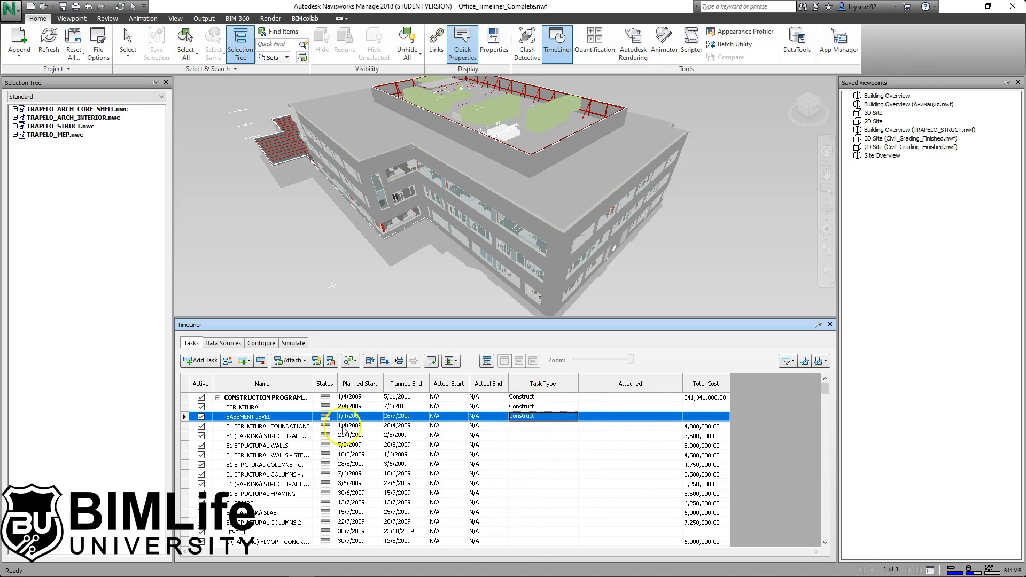
Select all tasks from CONSTRUCTION PROGRAMME to the last one and fill the Construct task type down to them.
left_click(185, 398)
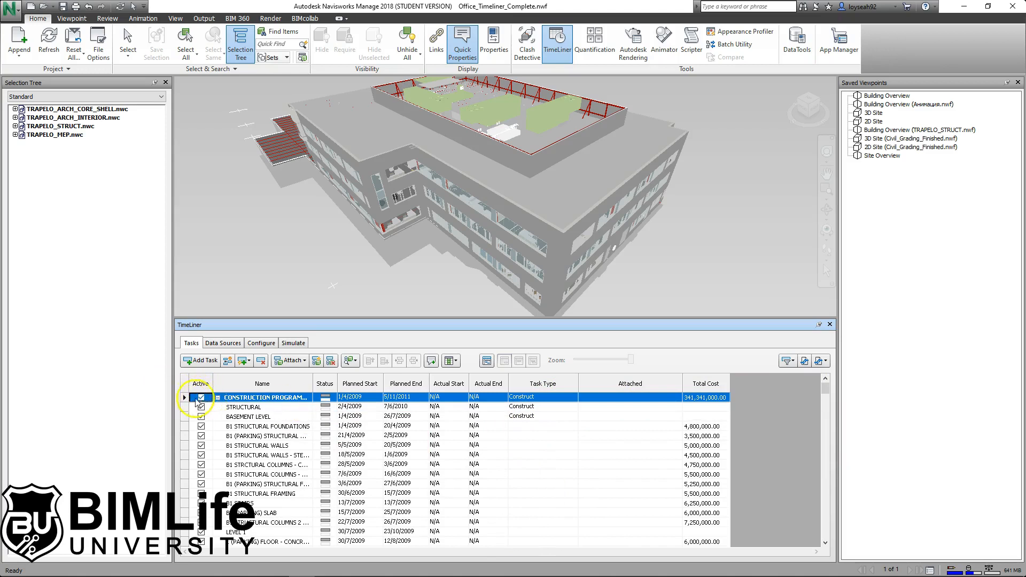
left_click(564, 399)
left_click(568, 399)
left_click(568, 398)
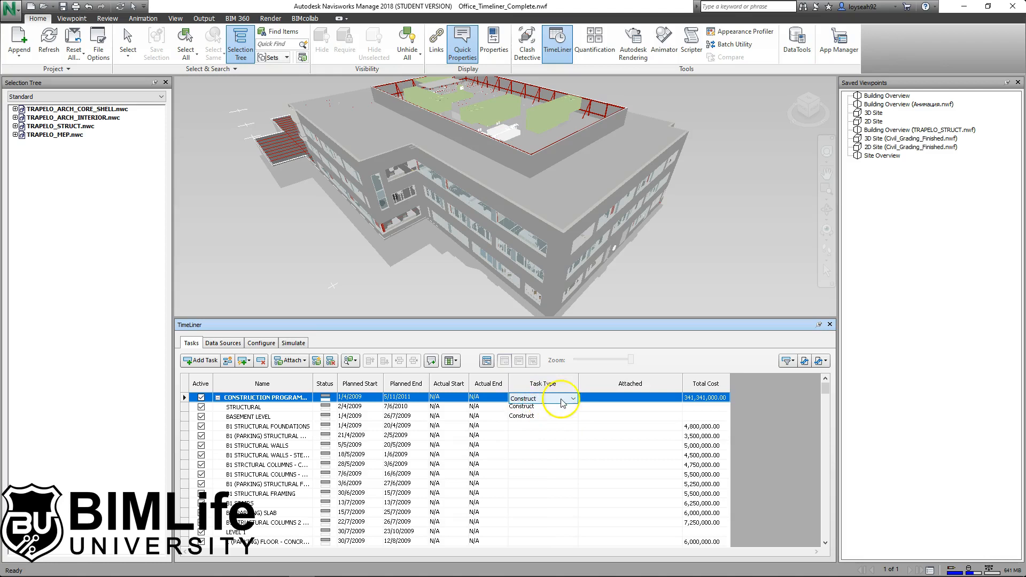
left_click_drag(826, 389, 838, 542)
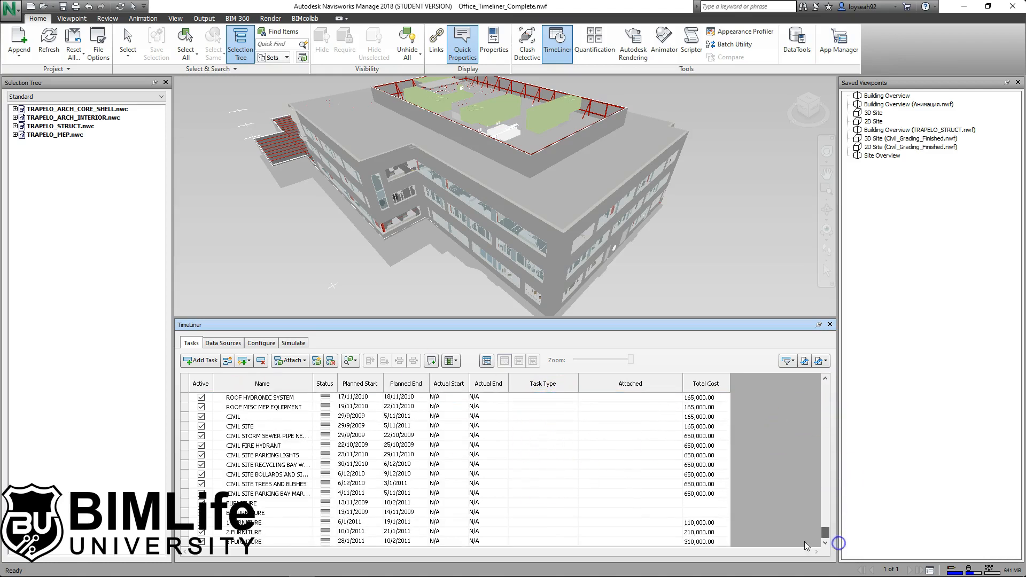
left_click(184, 542, "shift")
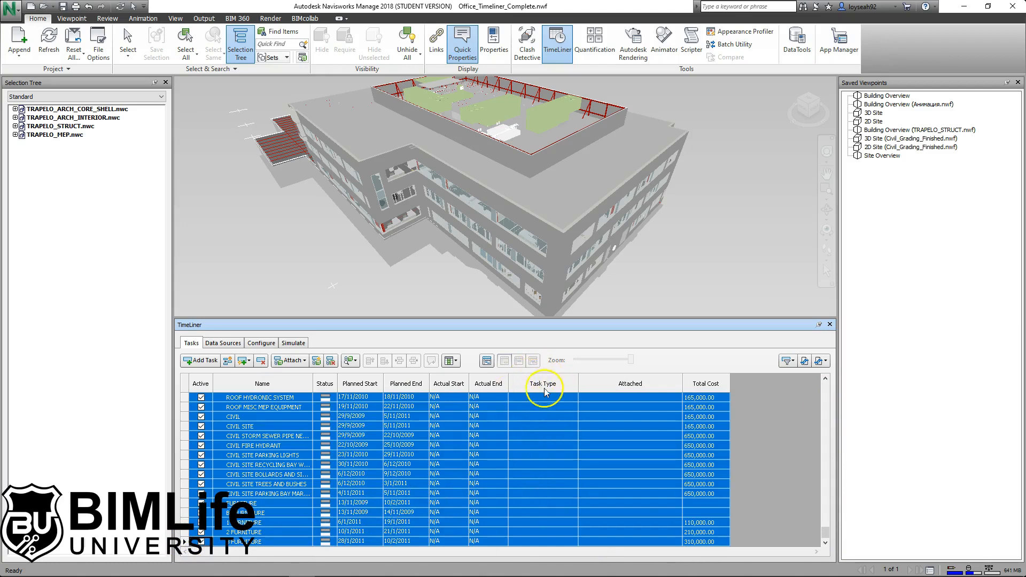
right_click(543, 436)
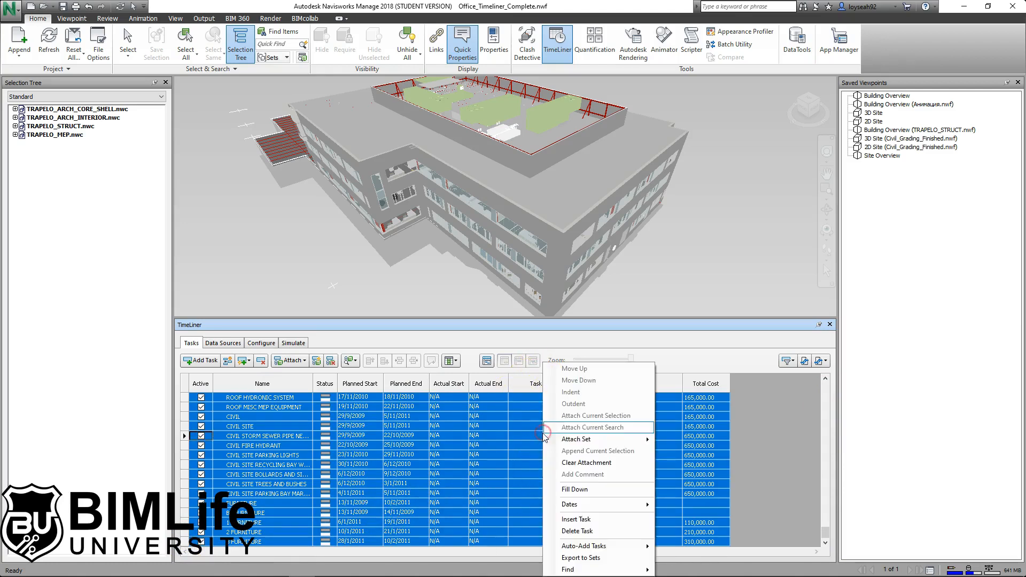
left_click(580, 489)
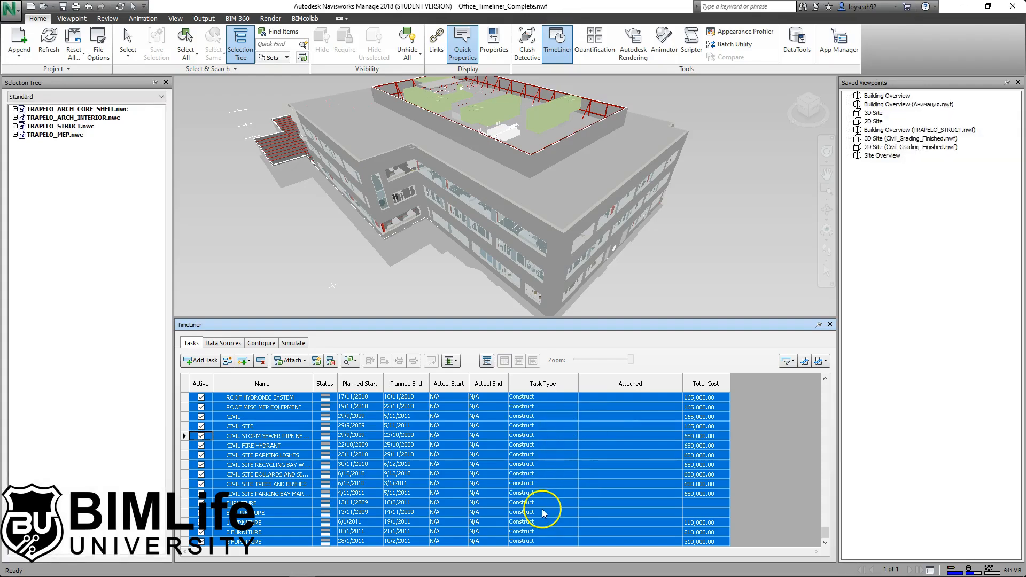
left_click_drag(826, 532, 821, 372)
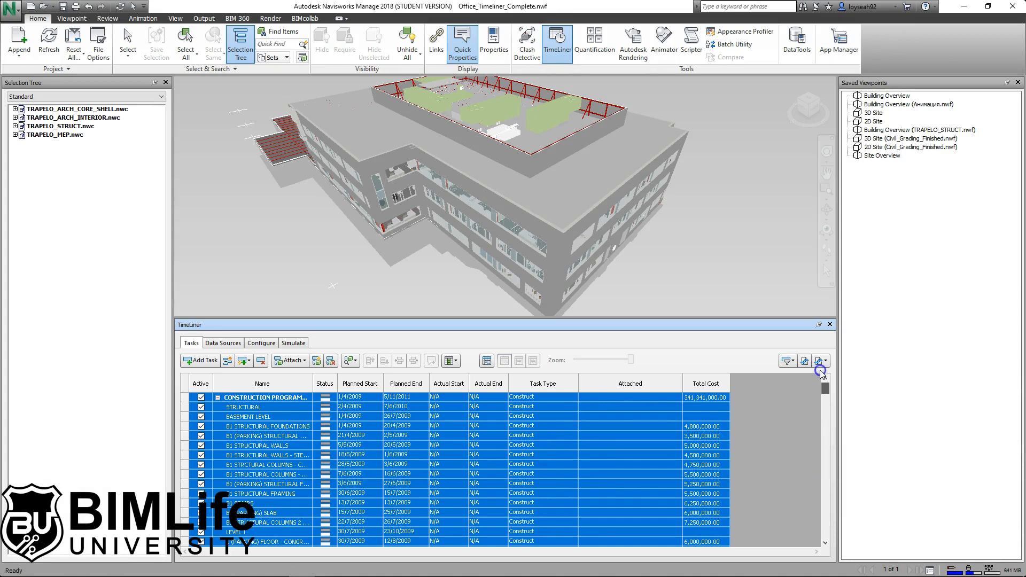
left_click(609, 409)
left_click(656, 398)
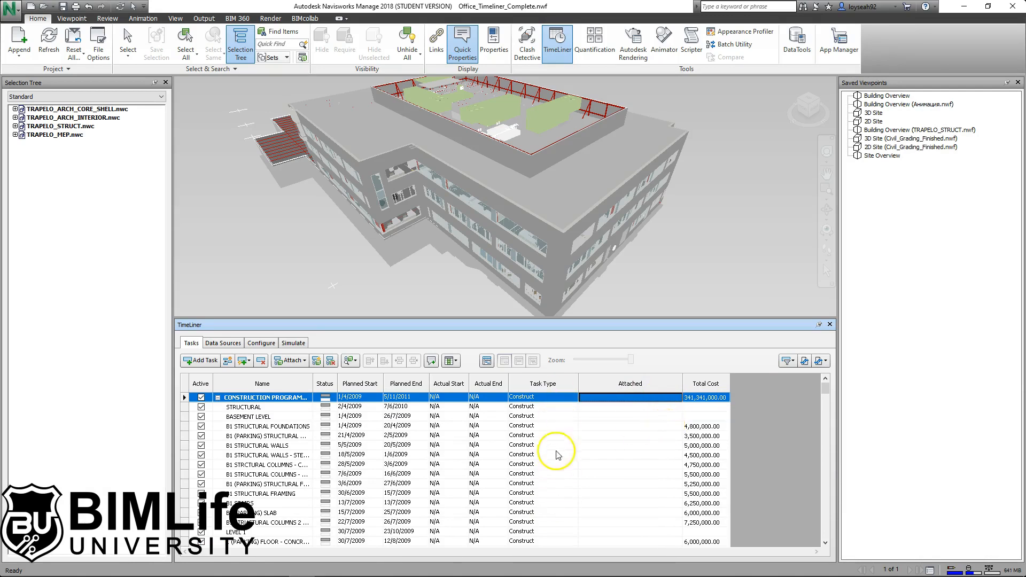
Auto-attach the tasks by applying the rule that maps the task Name column to selection sets with the same name.
left_click(317, 362)
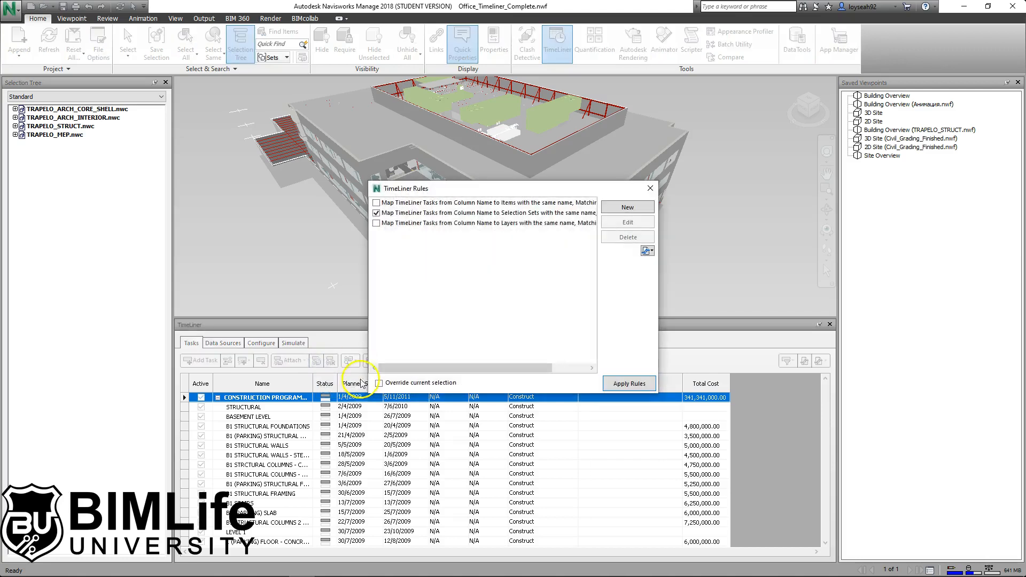
left_click_drag(434, 192, 424, 176)
left_click(366, 197)
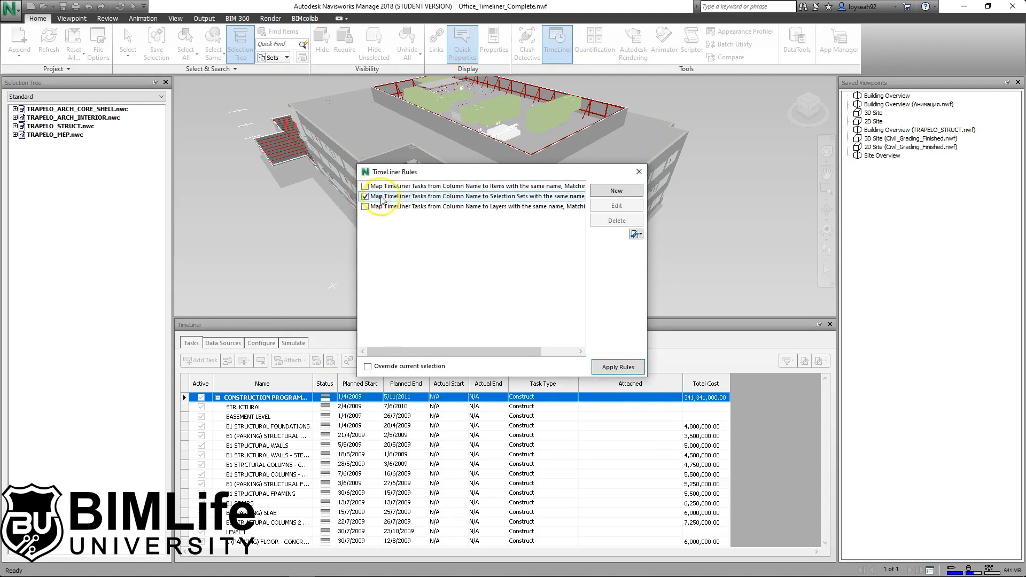
left_click_drag(443, 171, 450, 130)
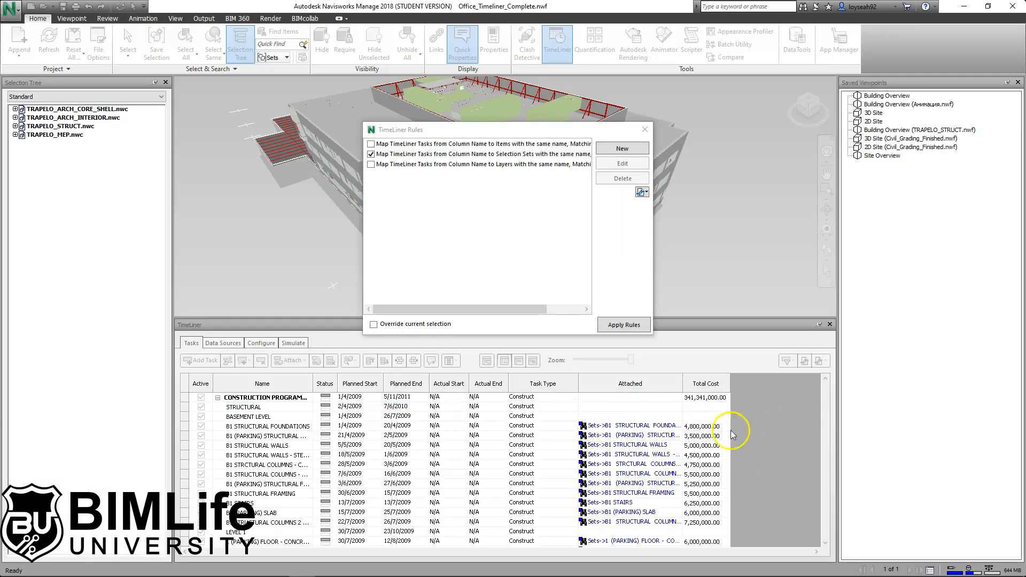
left_click(645, 130)
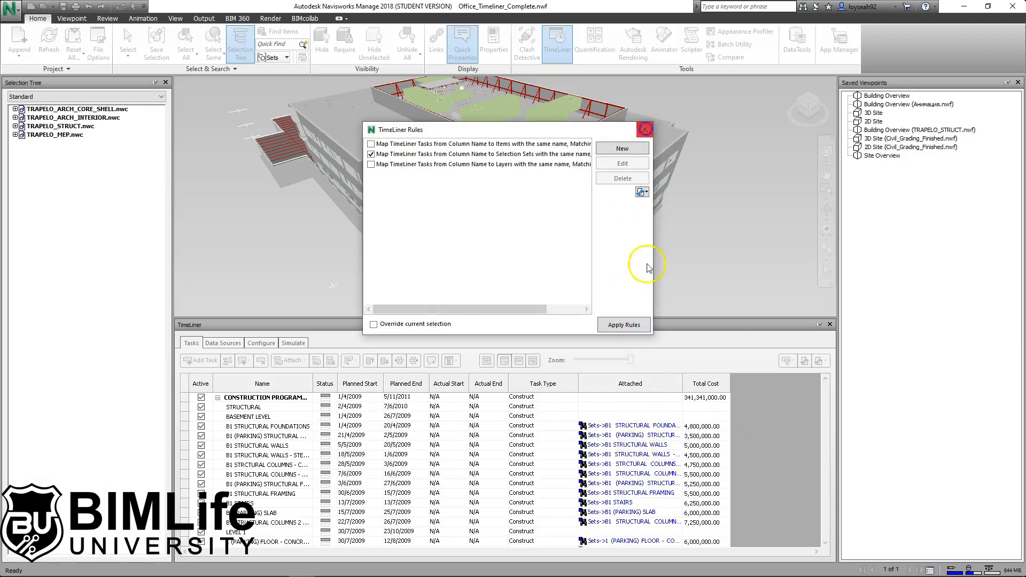
mouse_move(826, 383)
left_mouse_down()
mouse_move(830, 461)
mouse_move(830, 393)
left_mouse_up()
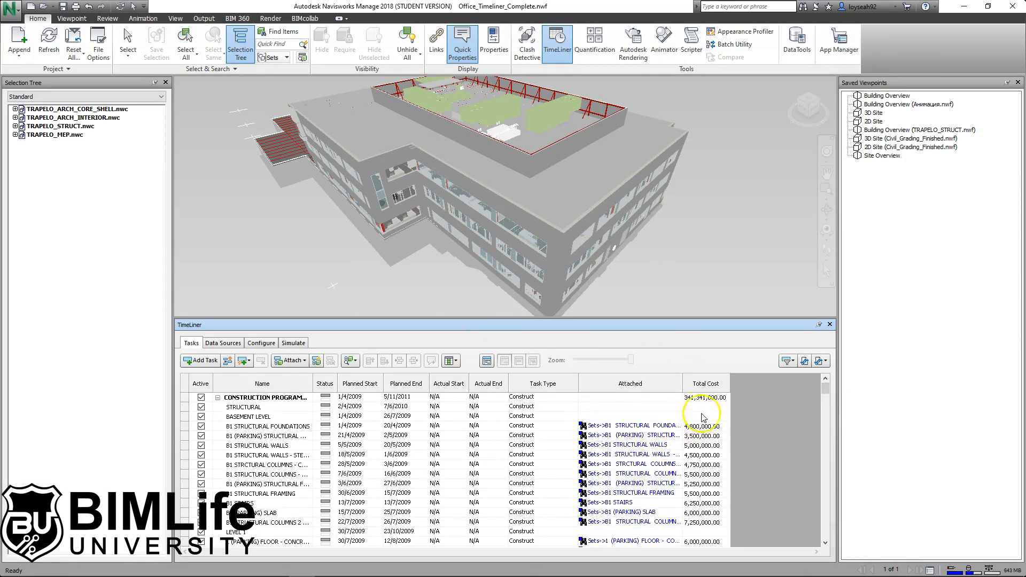
Review the selection set mapping rule in the TimeLiner rules and switch the Selection Tree to Sets.
left_click(319, 362)
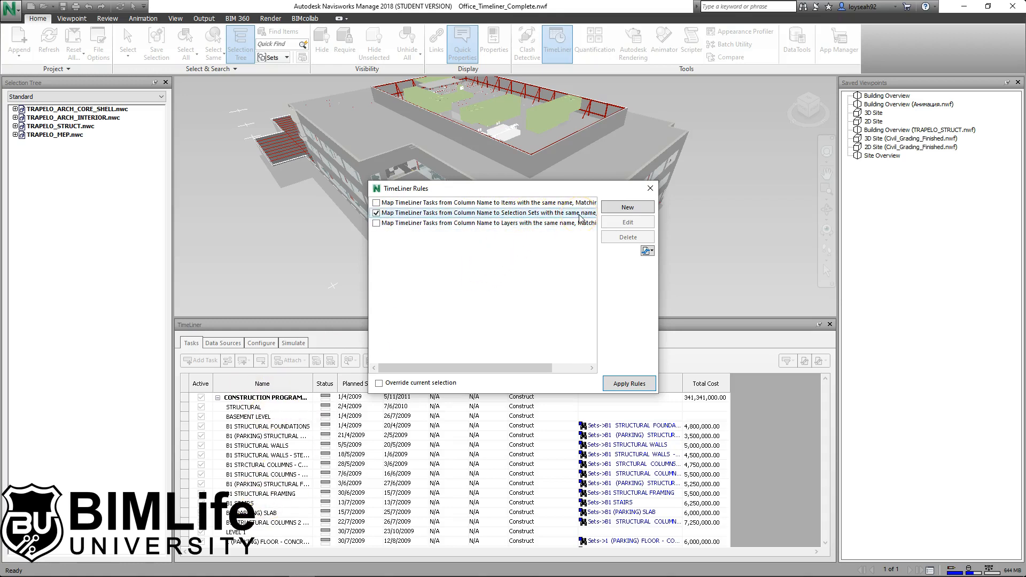
left_click(650, 188)
left_click(67, 97)
left_click(59, 127)
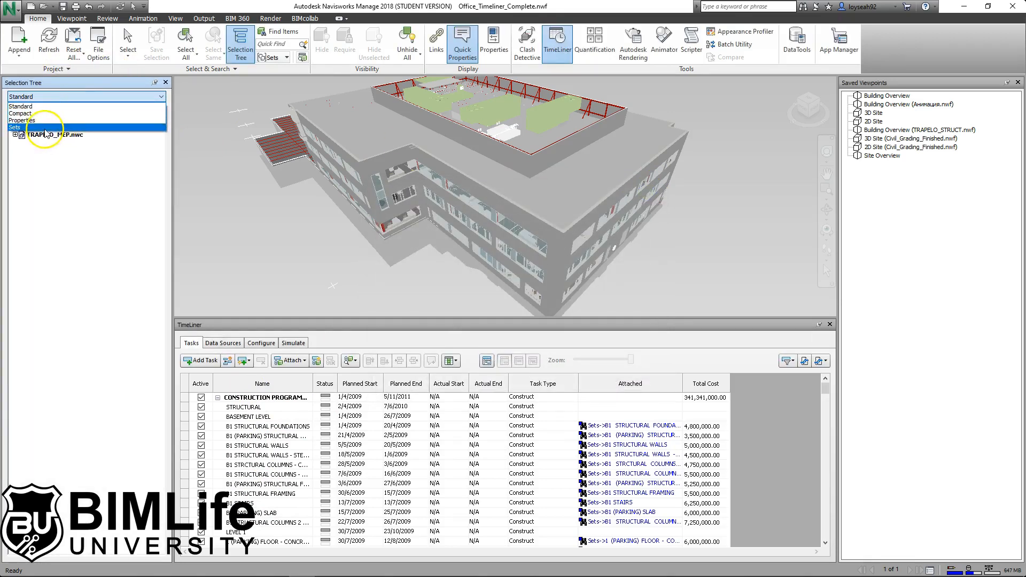
Recheck the selection set mapping rule and compare the task names and attachments with the sets in the Selection Tree.
left_click(317, 362)
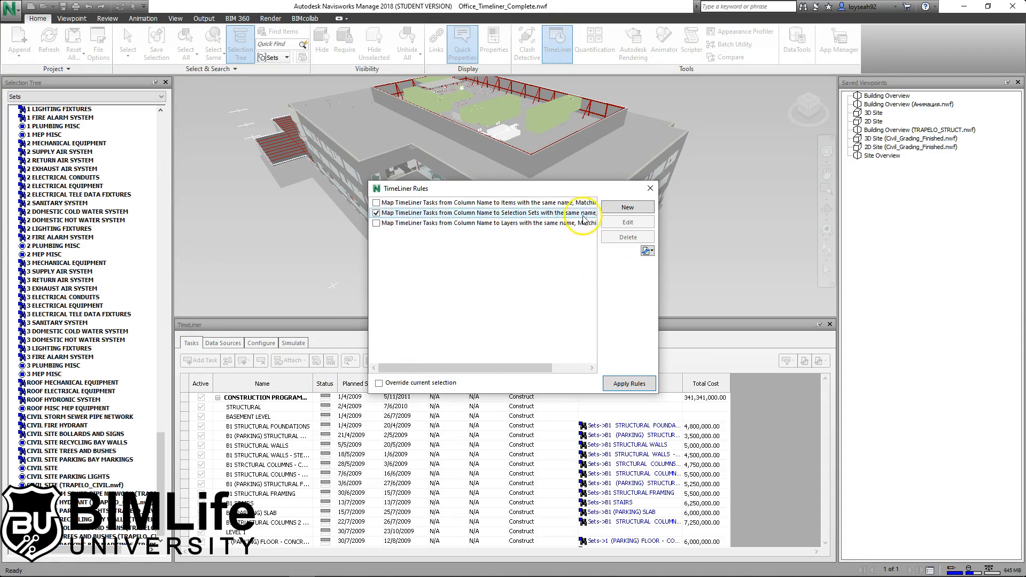
left_click(649, 189)
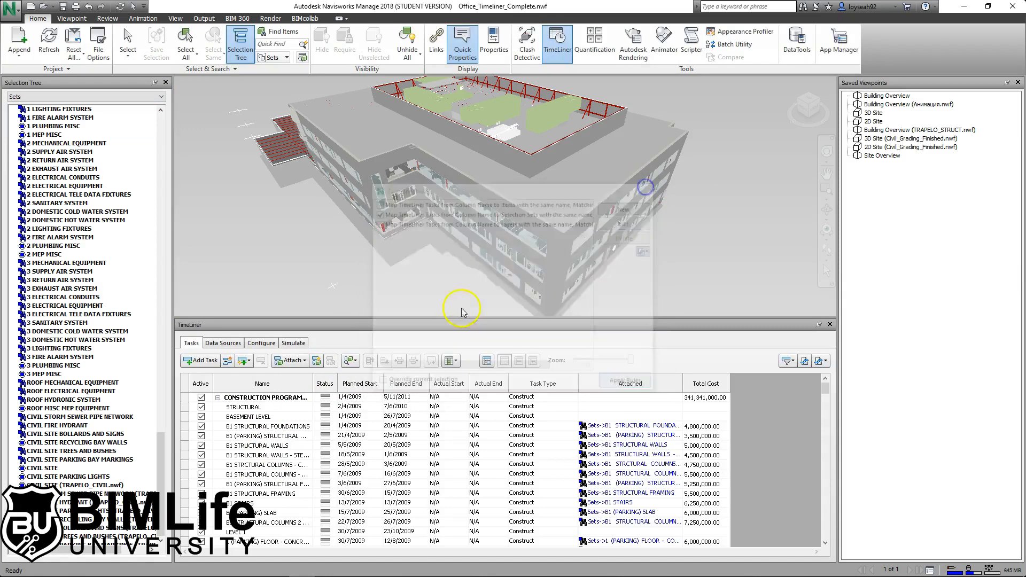
left_click(268, 426)
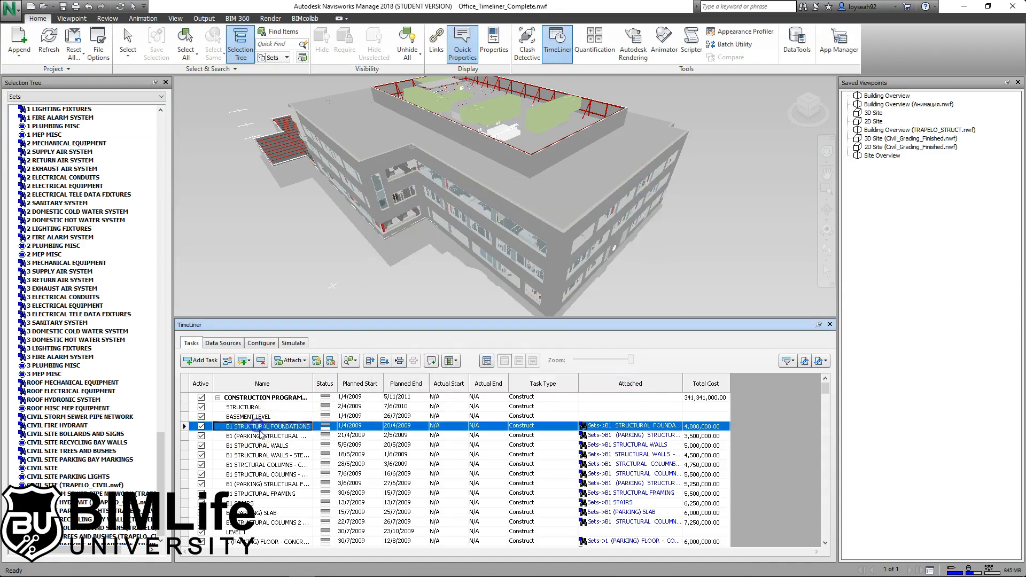
left_click(641, 436)
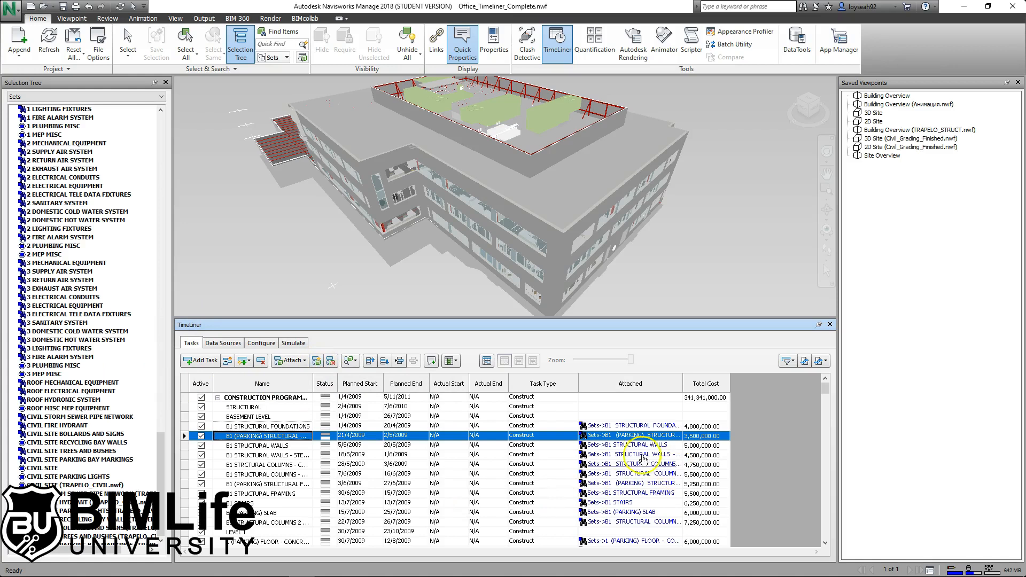
left_click_drag(161, 464, 159, 116)
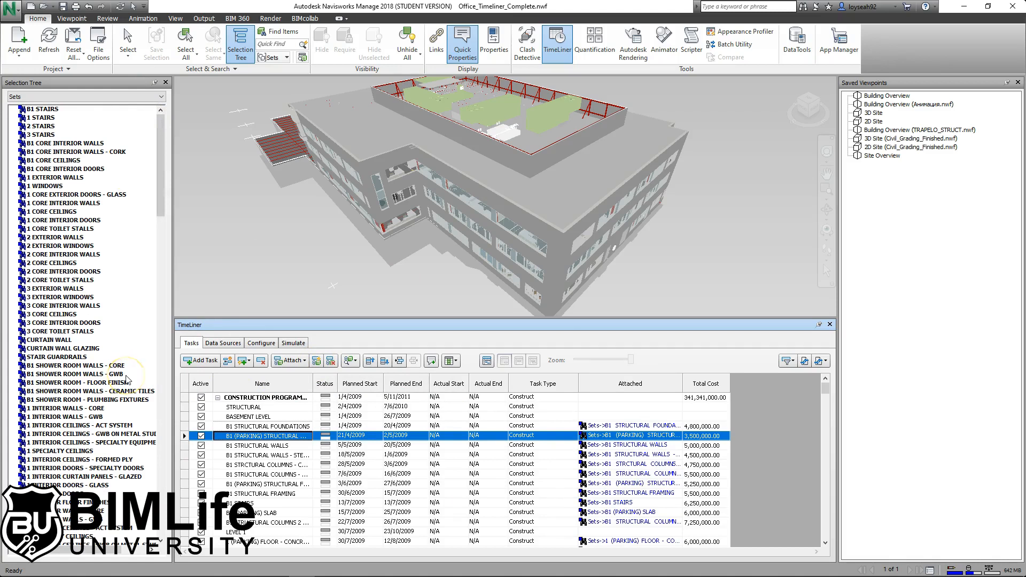
left_click(478, 446)
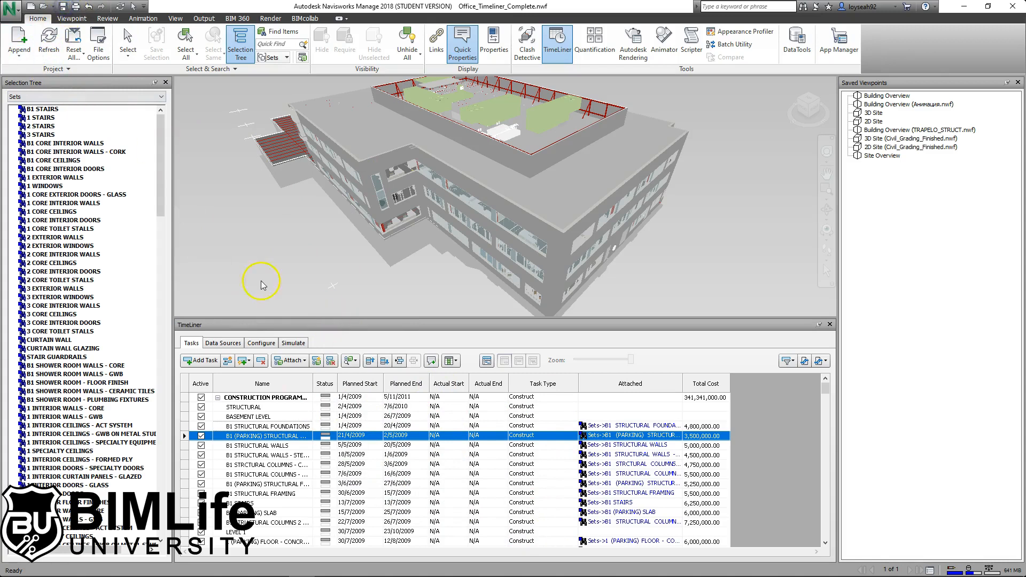
Set the simulation playback duration to 30 seconds and play the construction sequence through to the finished building.
left_click(293, 343)
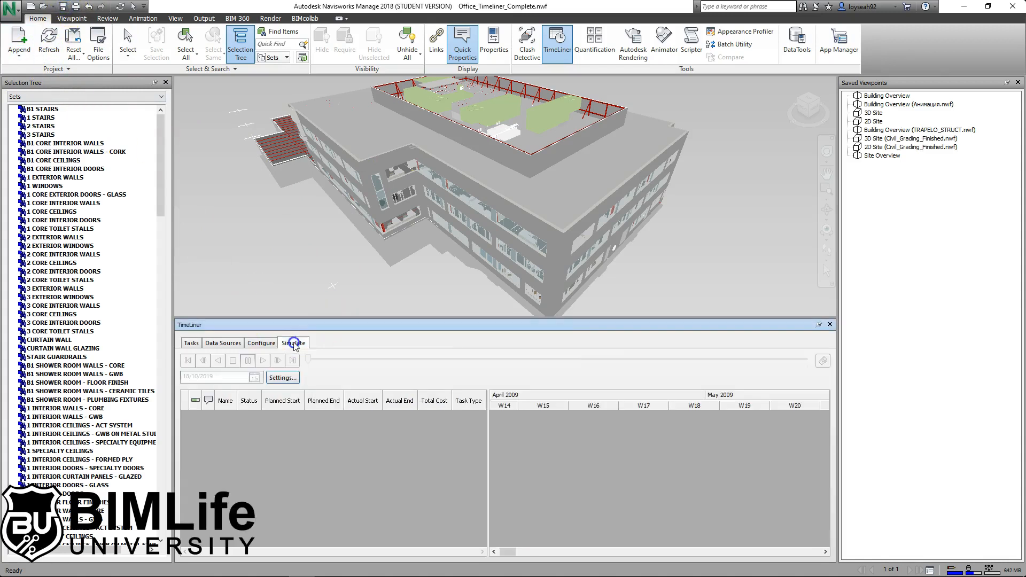
left_click(284, 378)
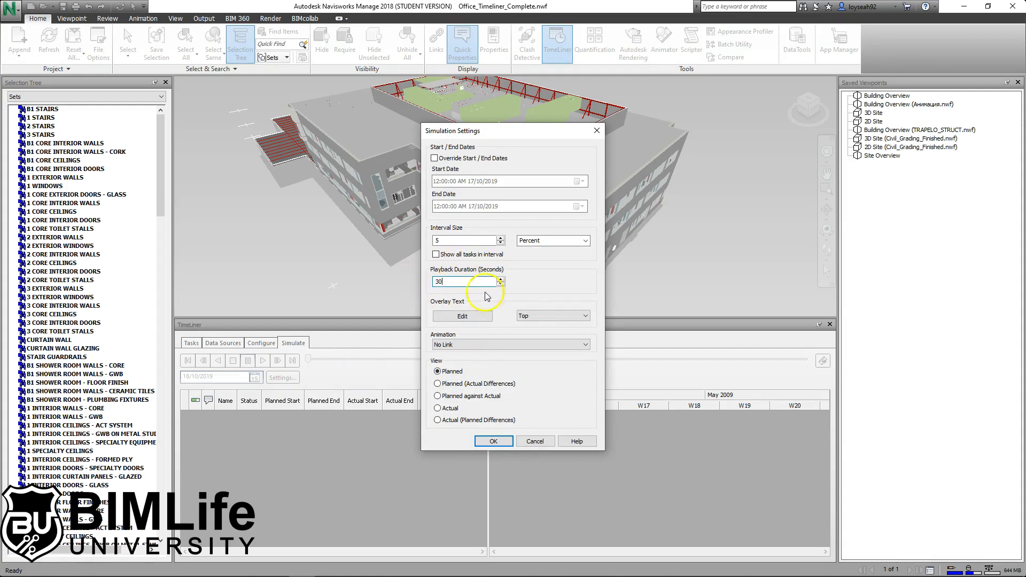
left_click(501, 449)
left_click(262, 361)
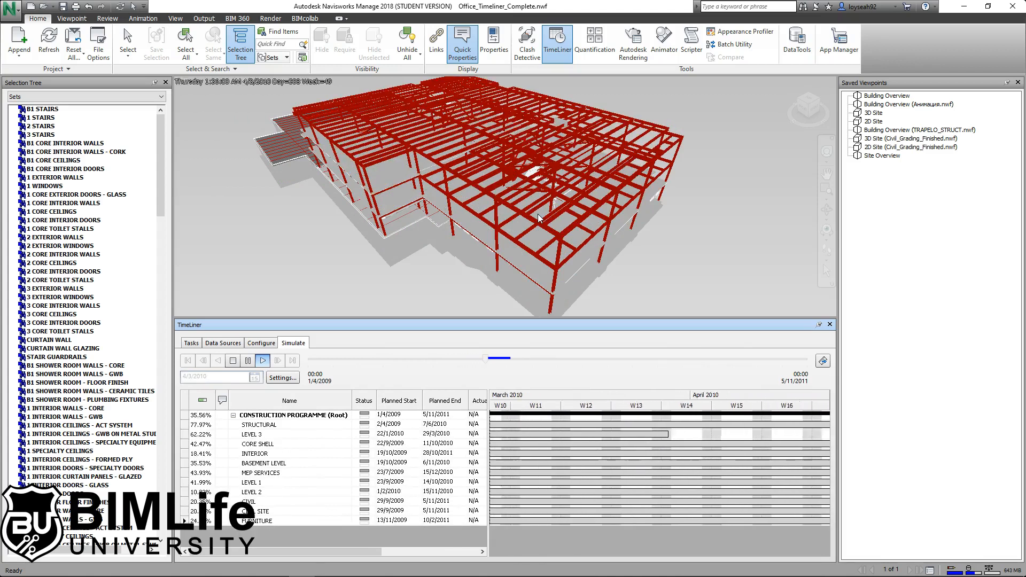
scroll(538, 214, "down", 5)
middle_click_drag(477, 196, 434, 194)
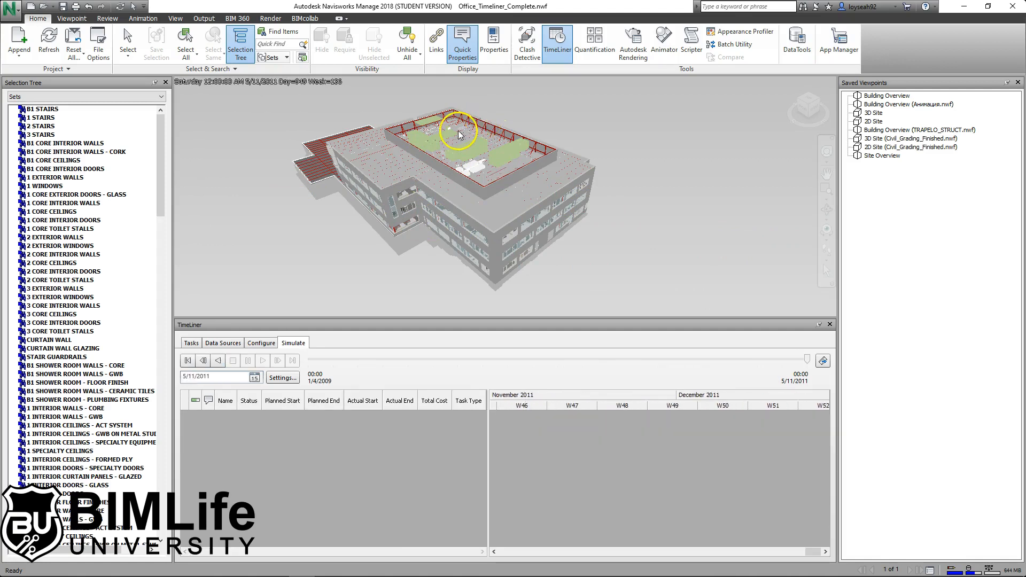
mouse_move(472, 137)
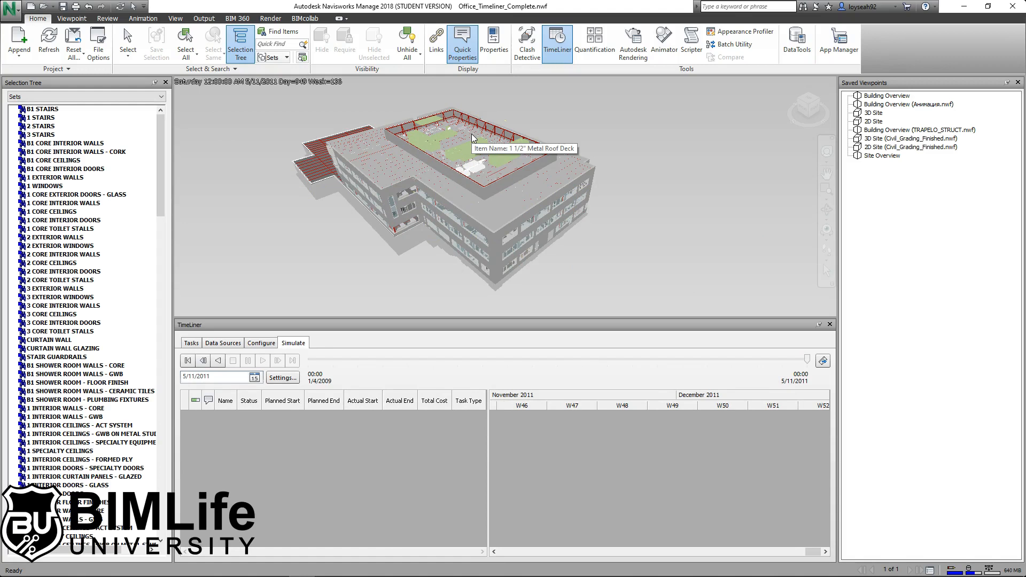
left_click(461, 132)
left_click(554, 213)
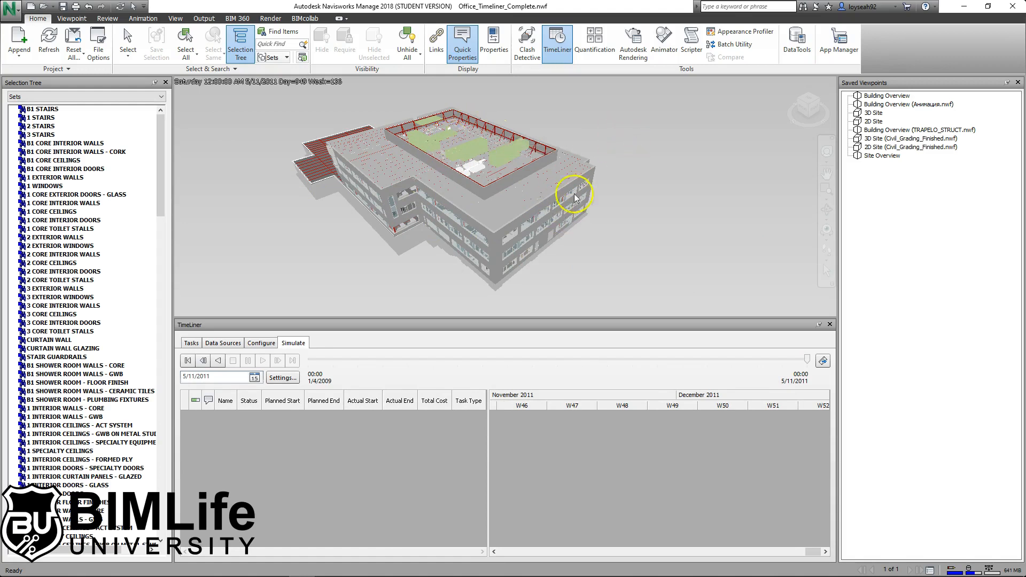
Switch to File Explorer and open the Actual folder inside the Timeliner folder.
left_click(233, 346)
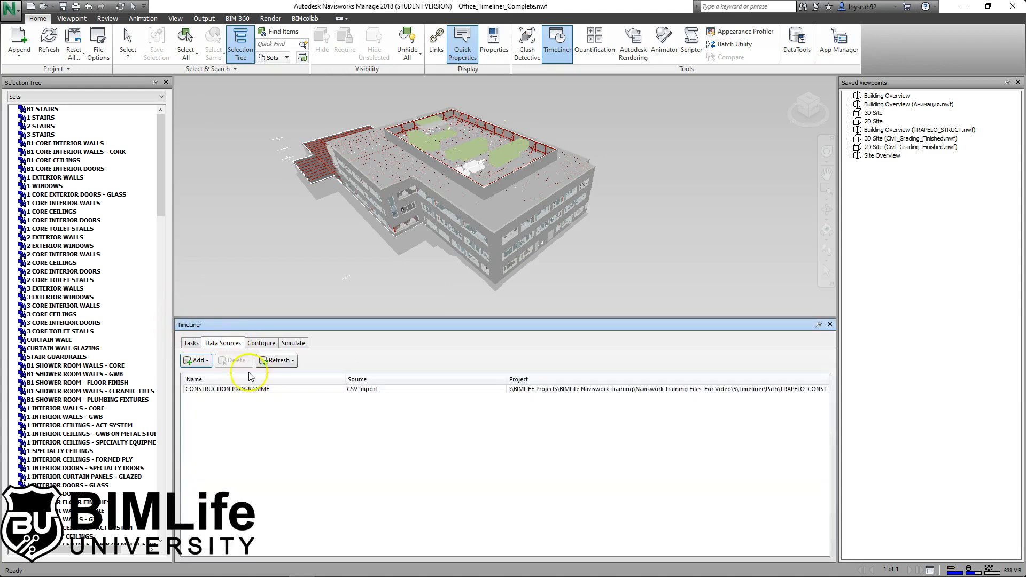
mouse_move(275, 572)
left_click(203, 571)
left_click(264, 519)
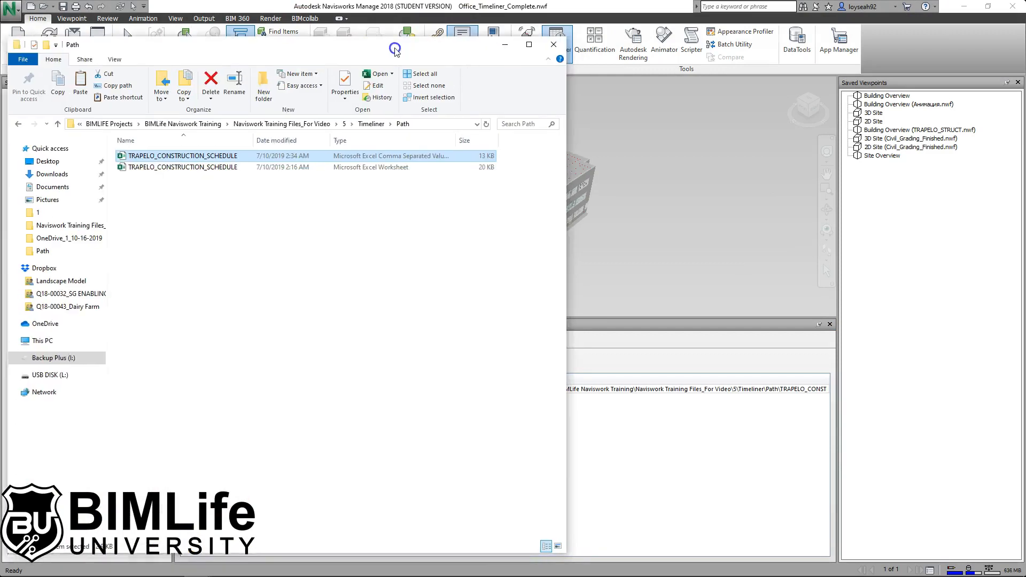
left_click(29, 109)
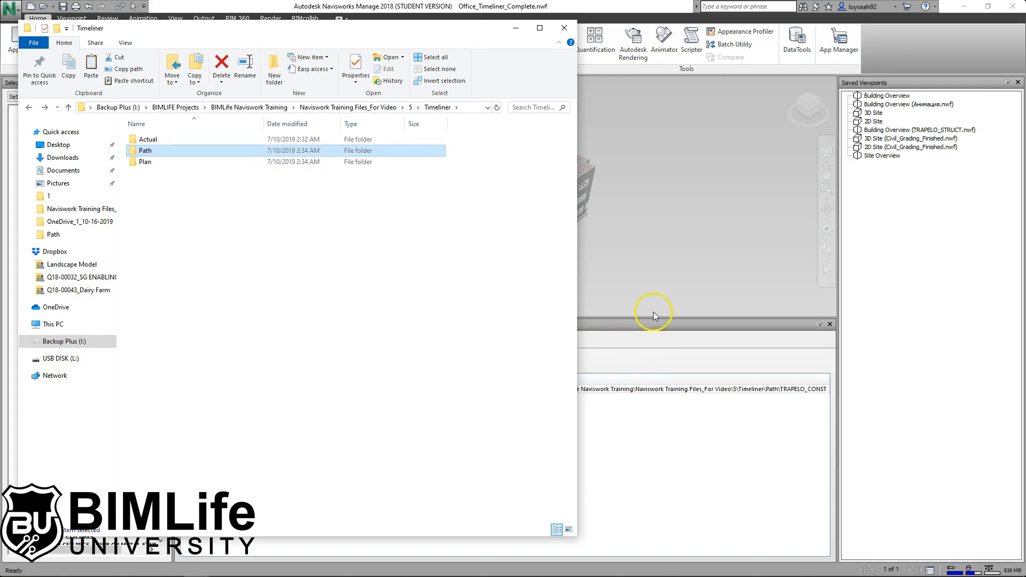
left_click(178, 140, "ctrl")
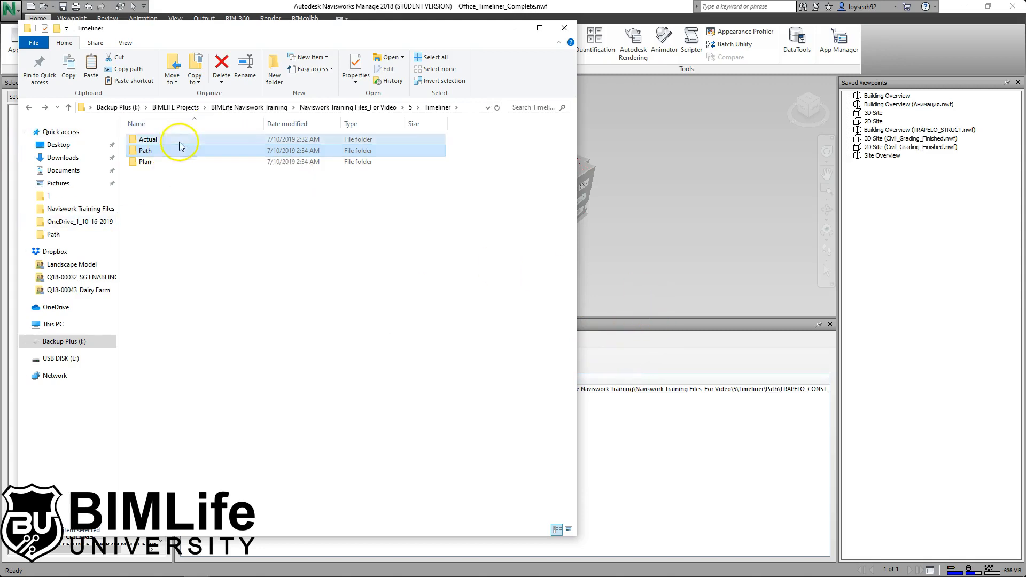
double_click(179, 141)
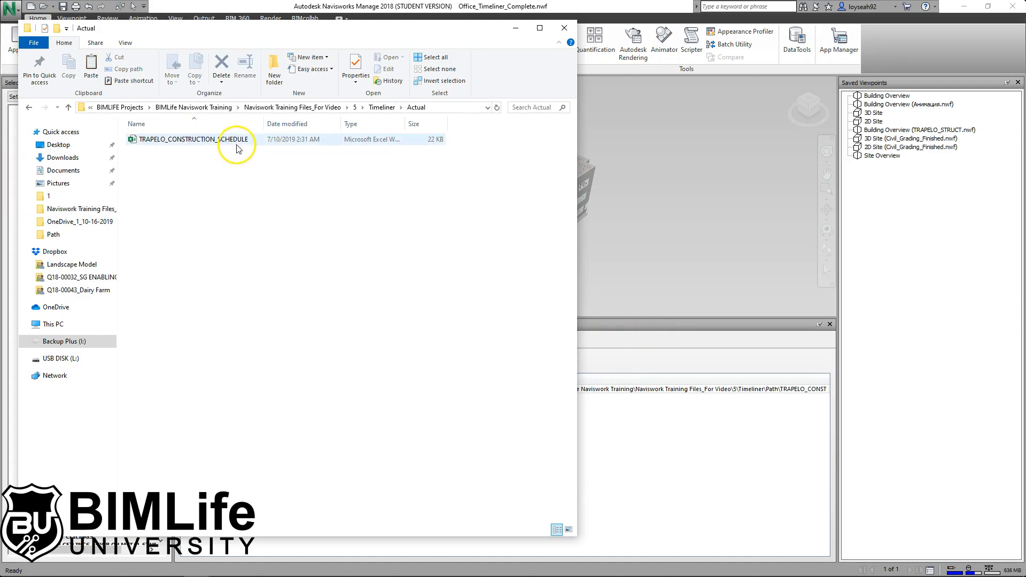
left_click(237, 146)
right_click(245, 141)
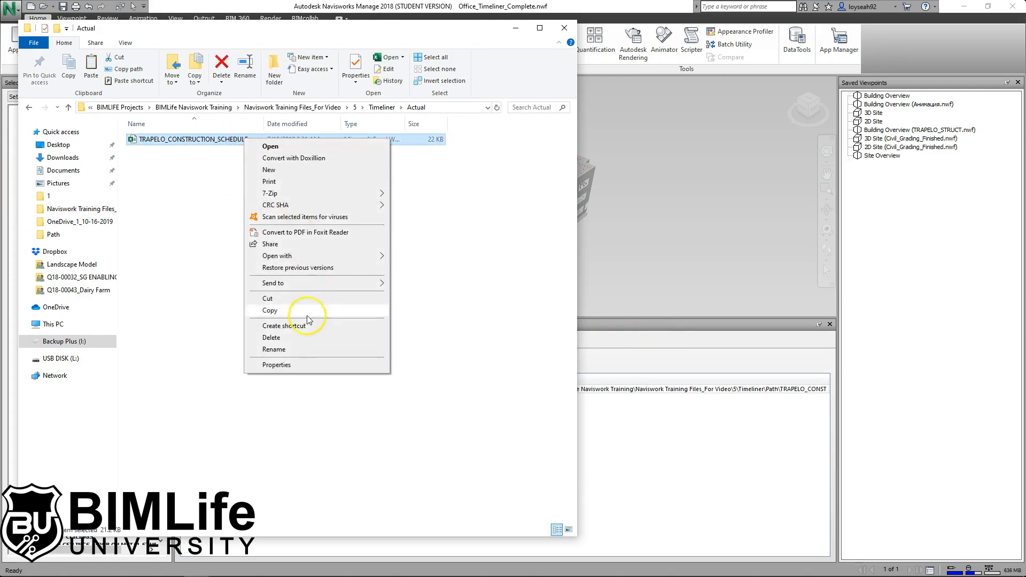
left_click(307, 314)
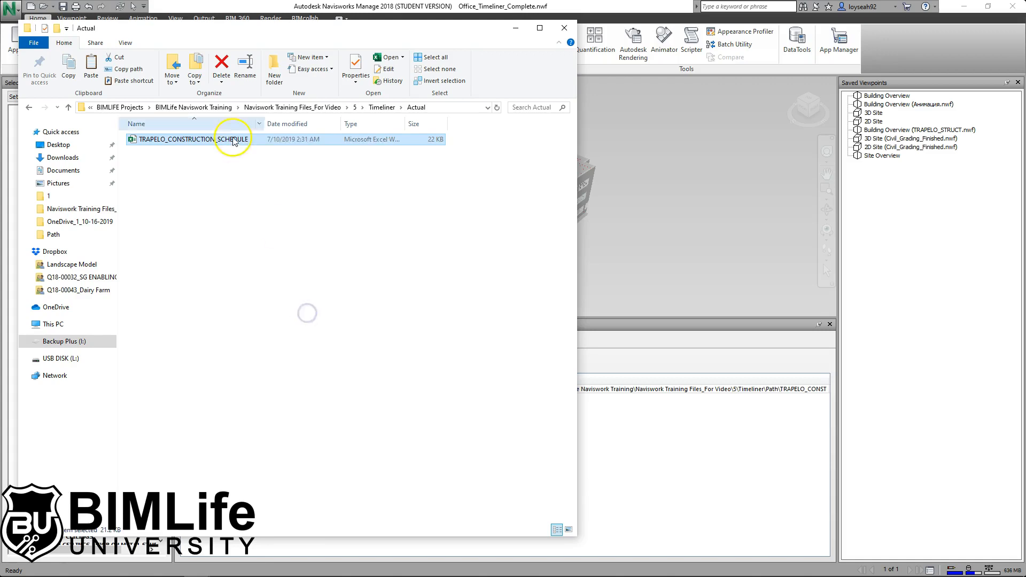
Open the TRAPELO_CONSTRUCTION_SCHEDULE workbook from the Actual folder in Excel and close the other schedule window.
left_click_drag(265, 124, 295, 126)
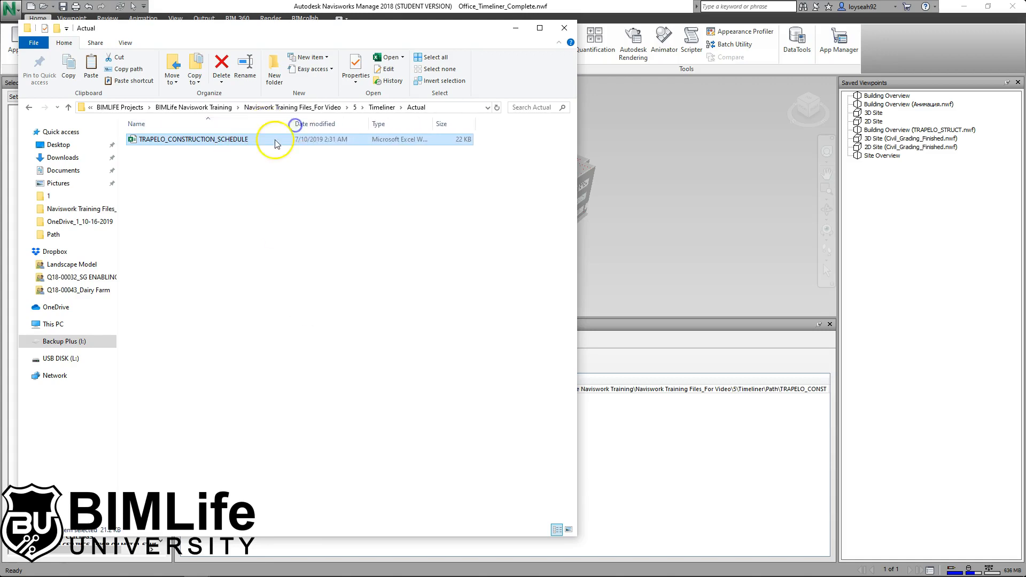
double_click(205, 142)
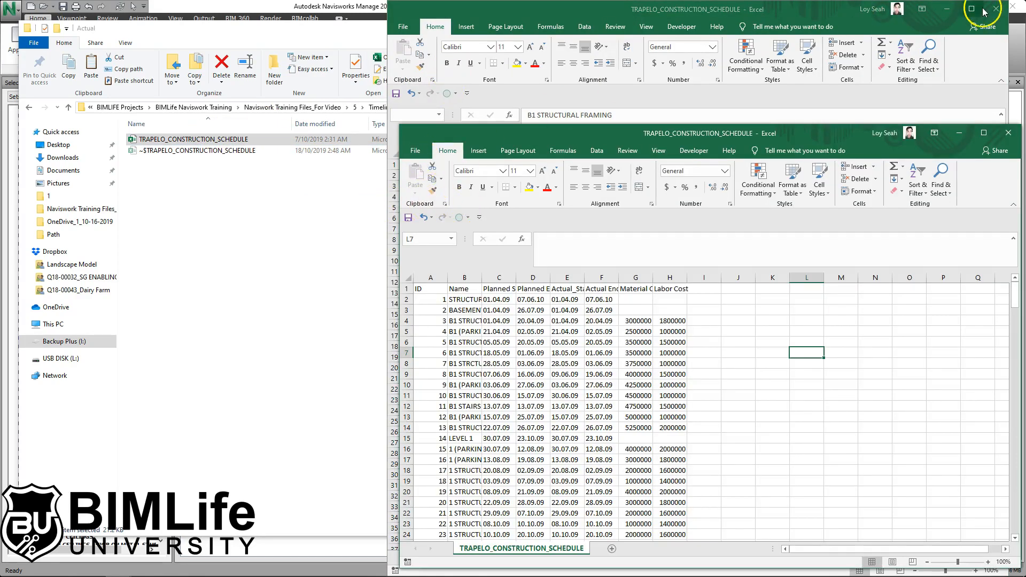
left_click(996, 9)
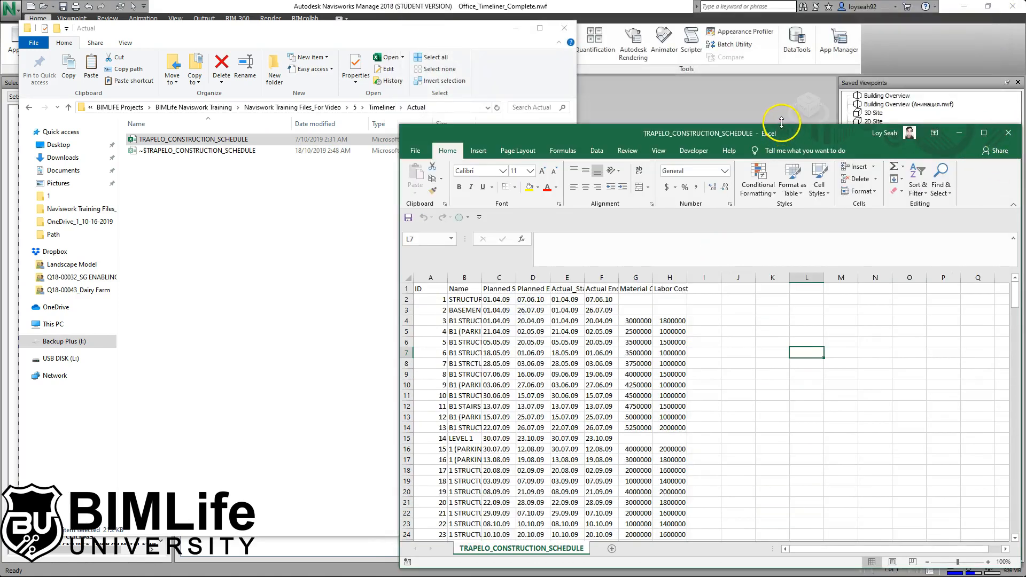
double_click(783, 125)
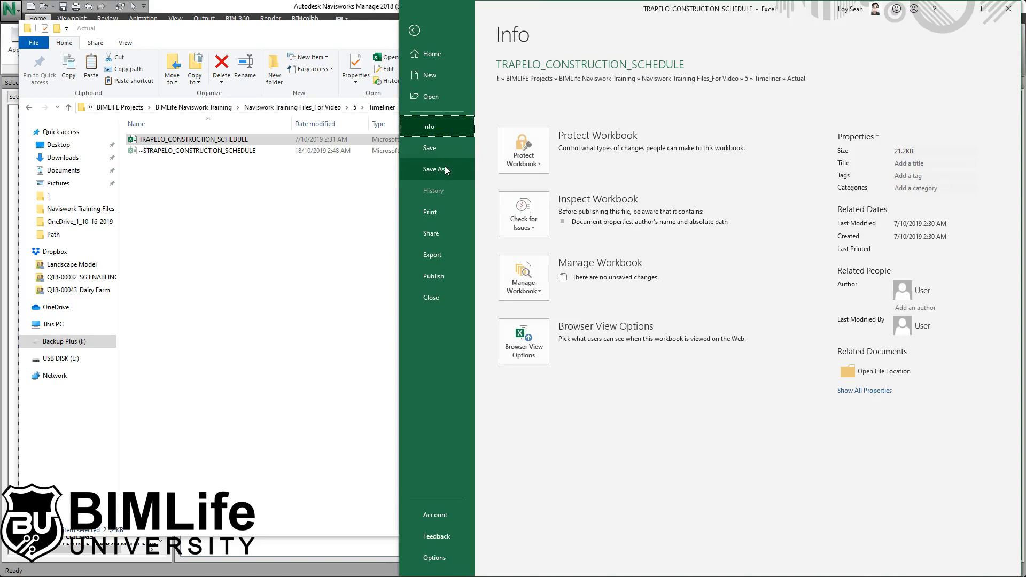
Save the schedule workbook as CSV (Comma delimited) in the Actual folder and close it.
left_click(445, 169)
left_click(571, 198)
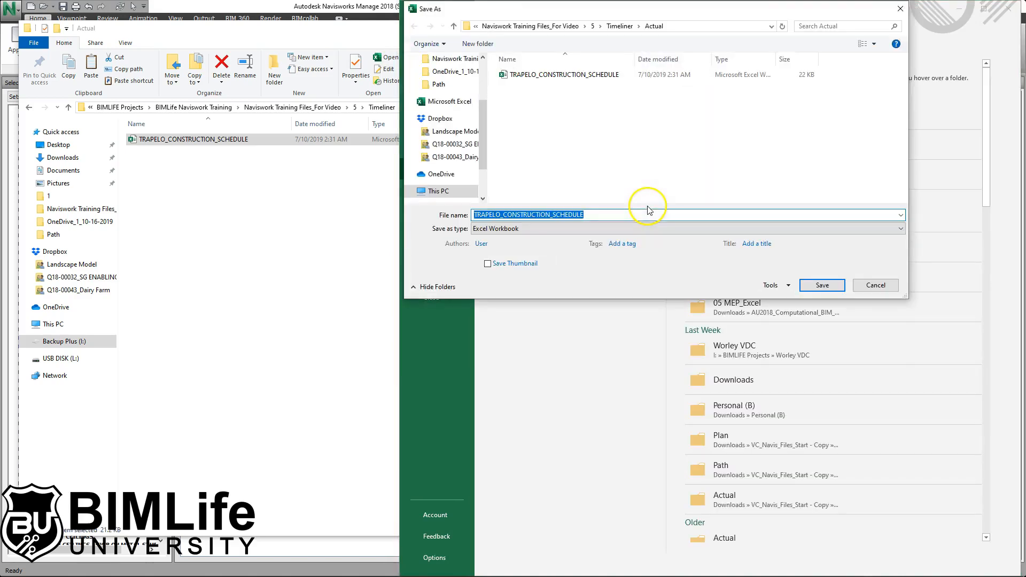
left_click(541, 229)
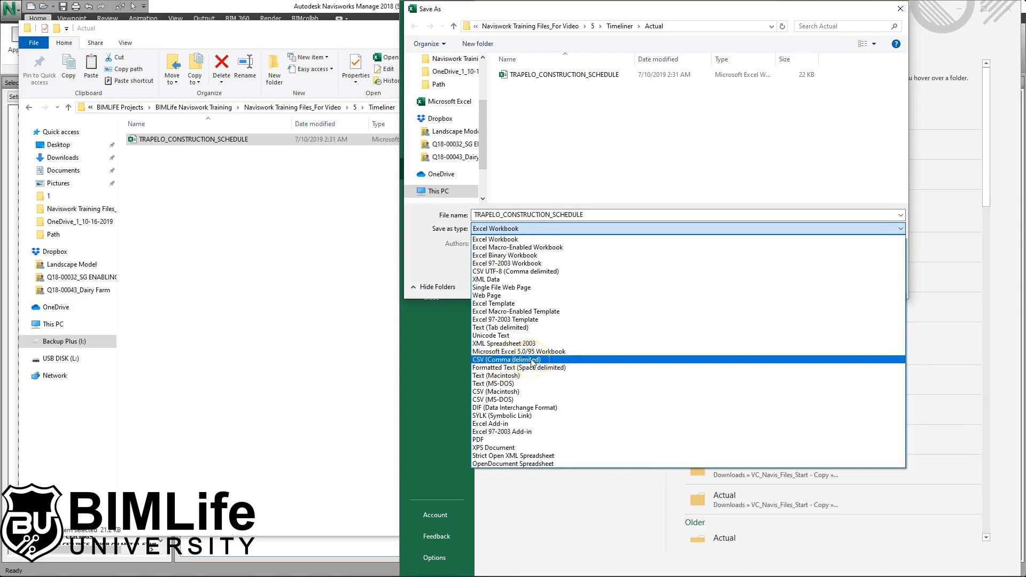
left_click(533, 360)
left_click(826, 274)
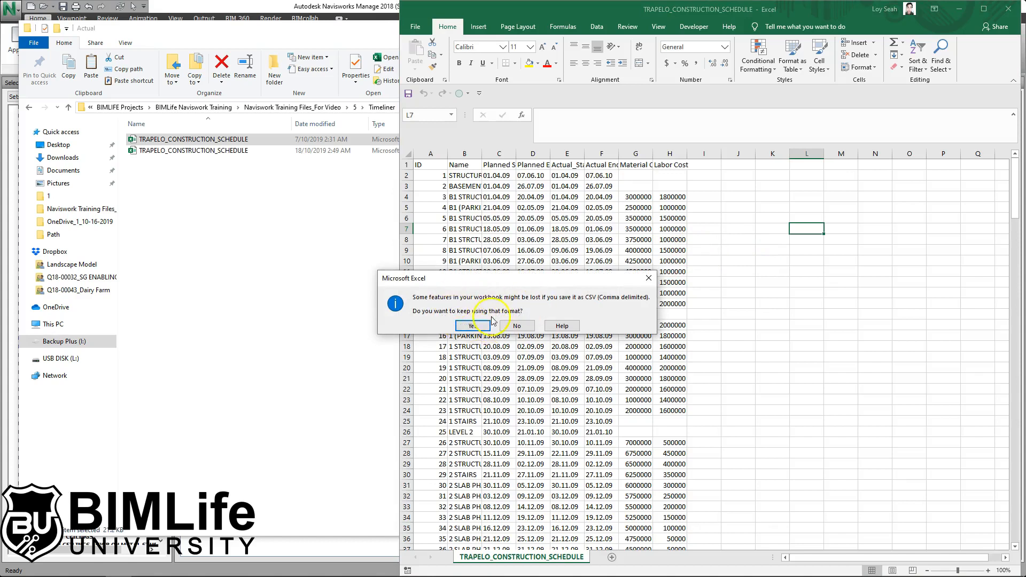
left_click(475, 324)
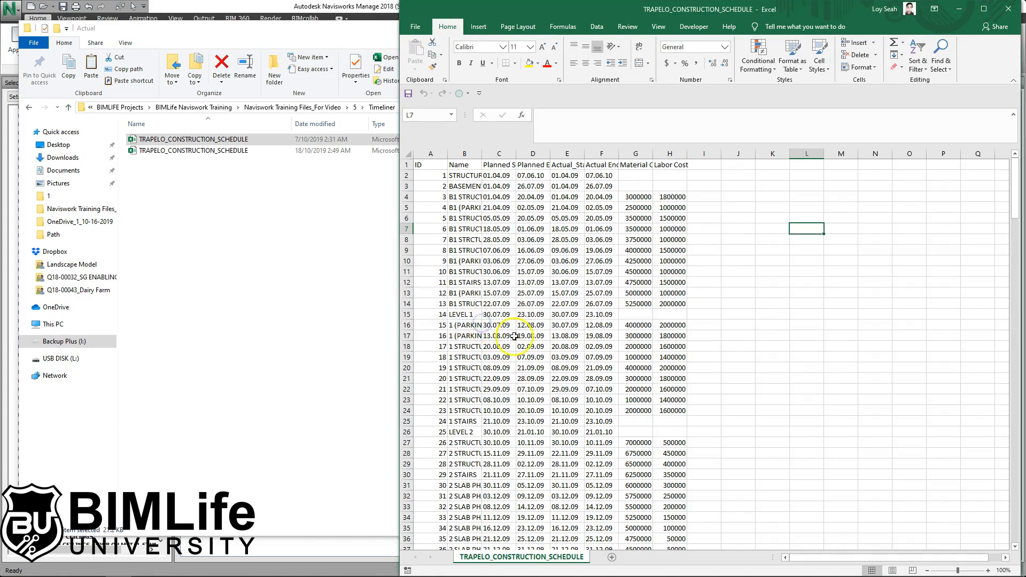
left_click(1008, 9)
Copy the TRAPELO_CONSTRUCTION_SCHEDULE CSV file from the Actual folder into the Path folder, replacing the existing file.
left_click_drag(436, 123, 492, 124)
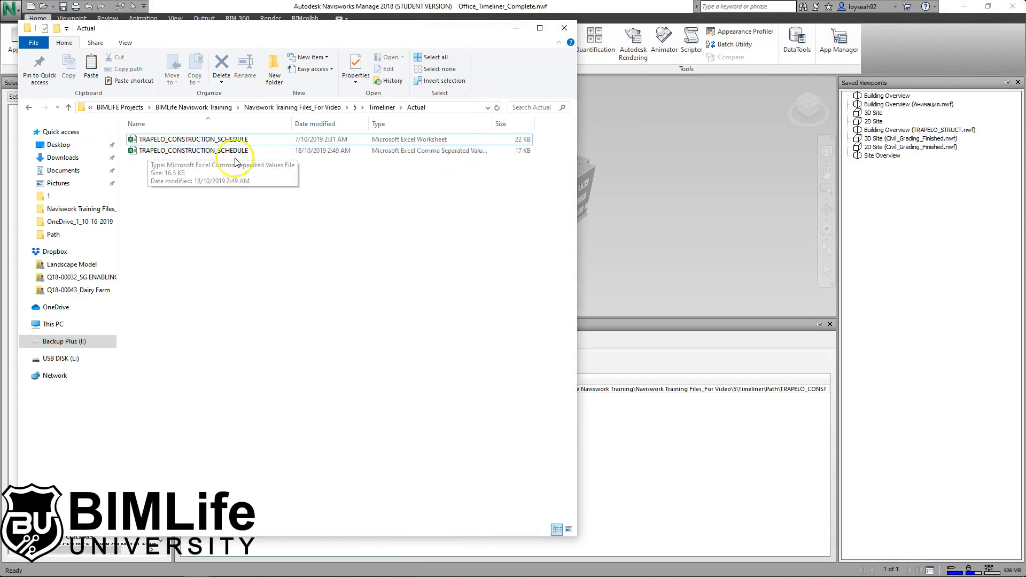
right_click(213, 151)
left_click(285, 309)
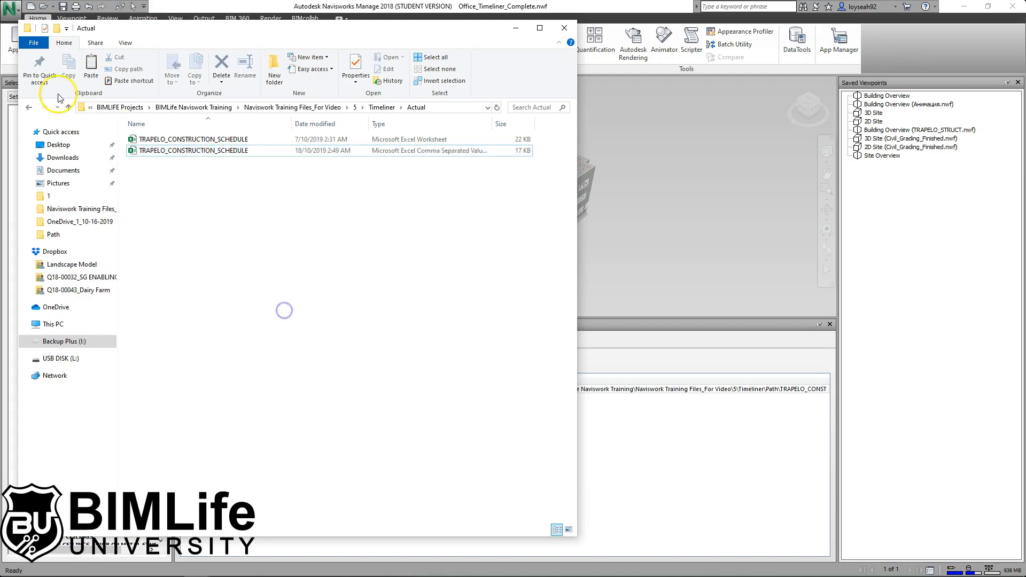
left_click(29, 107)
double_click(192, 152)
right_click(194, 181)
left_click(230, 261)
left_click(479, 220)
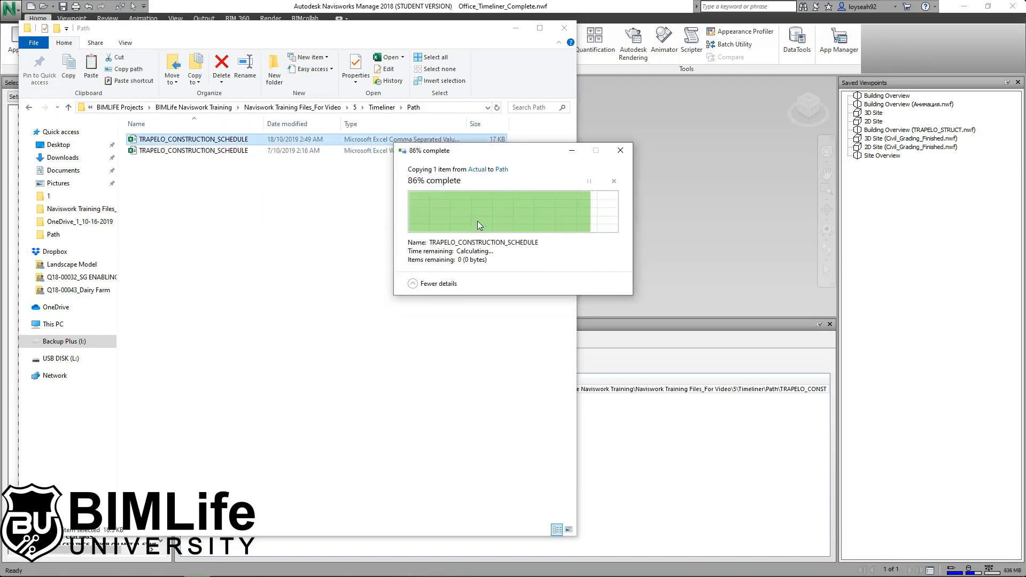
Switch back to Navisworks, synchronize the CONSTRUCTION PROGRAMME data source and check the actual dates in the task list.
left_click(646, 266)
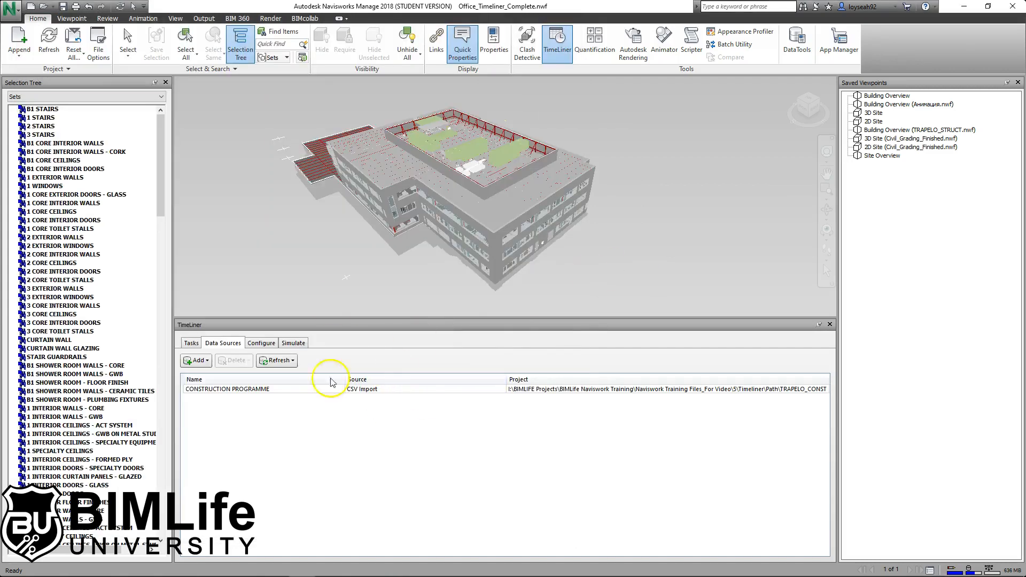
right_click(226, 391)
left_click(265, 413)
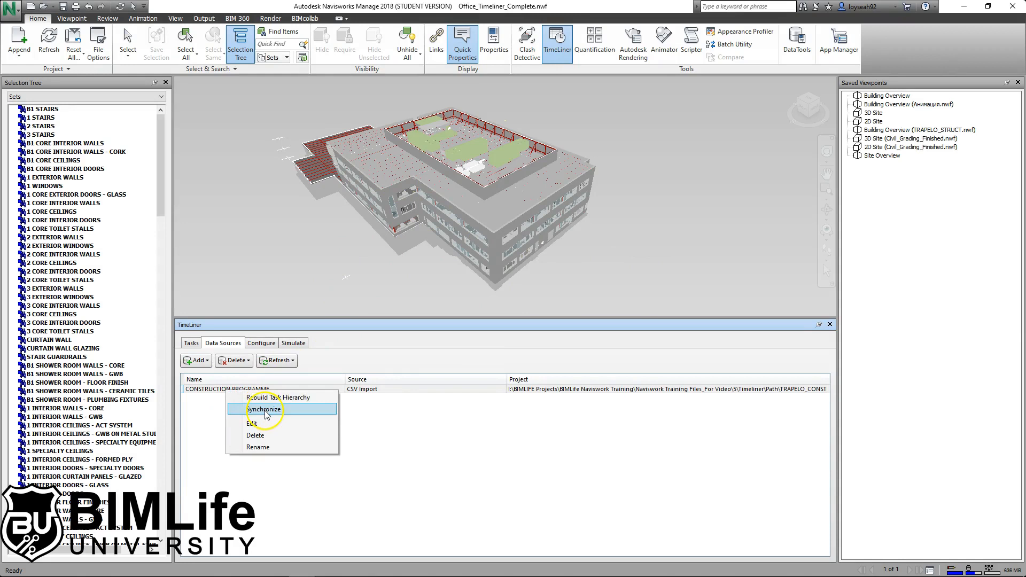
left_click(277, 360)
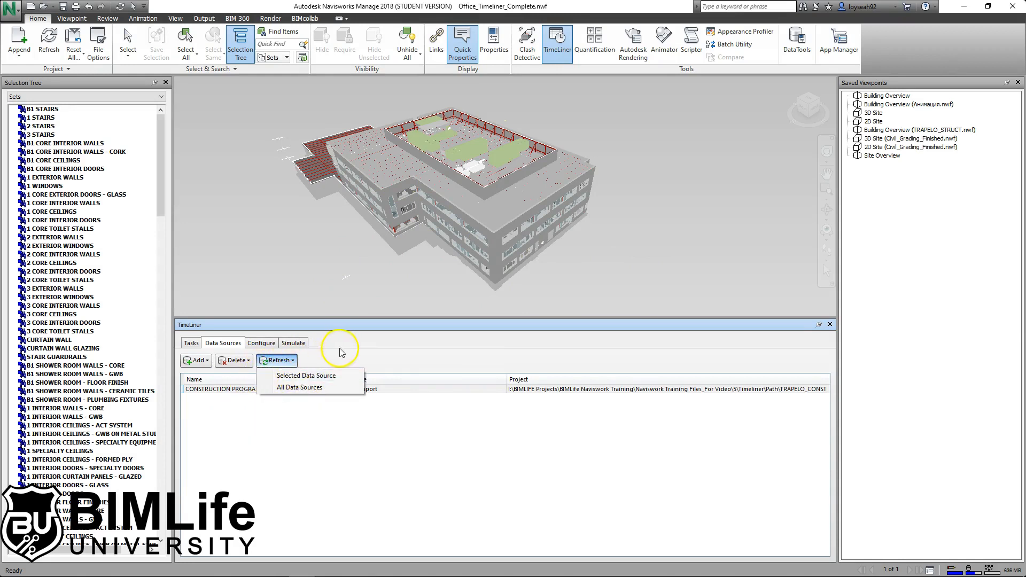
right_click(242, 391)
left_click(295, 408)
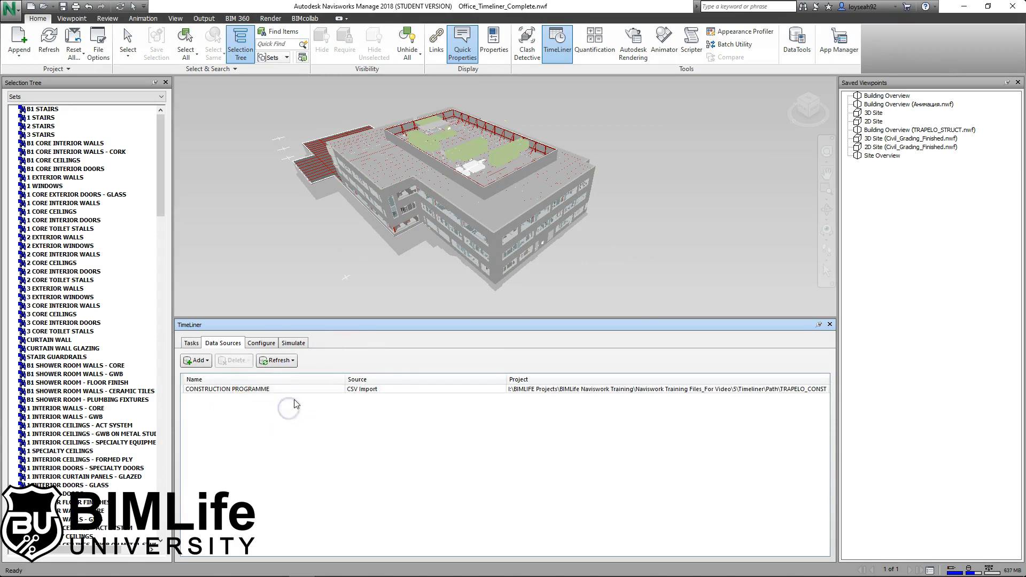
left_click(192, 343)
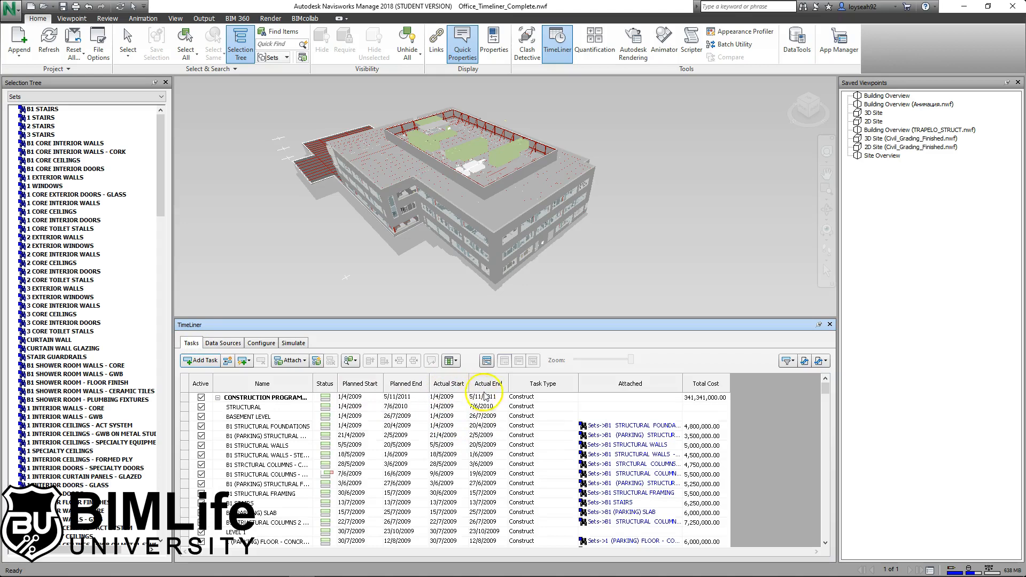
left_click_drag(830, 391, 797, 389)
Set the simulation view to Planned against Actual.
left_click(223, 343)
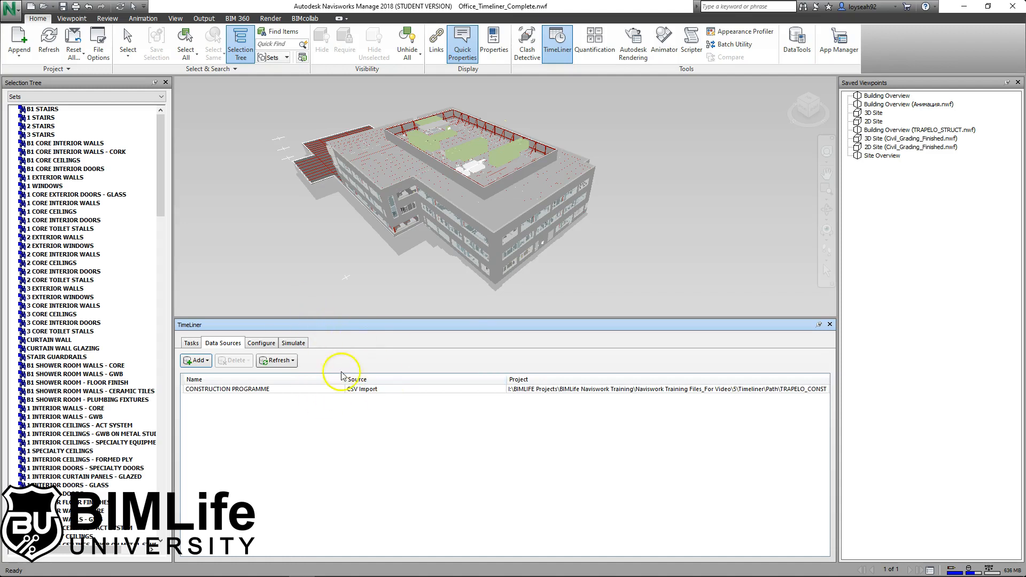
left_click(262, 343)
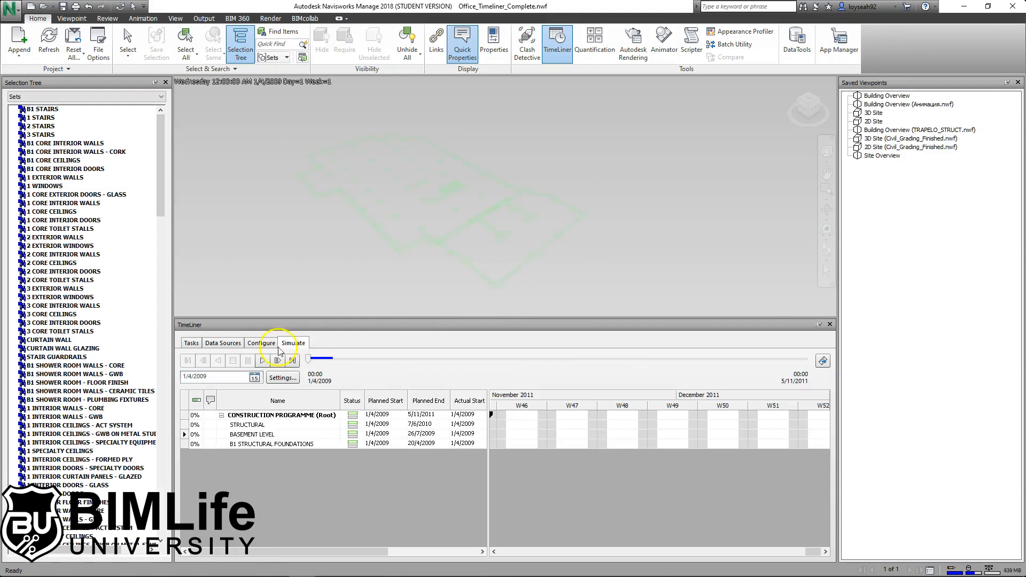
left_click(294, 377)
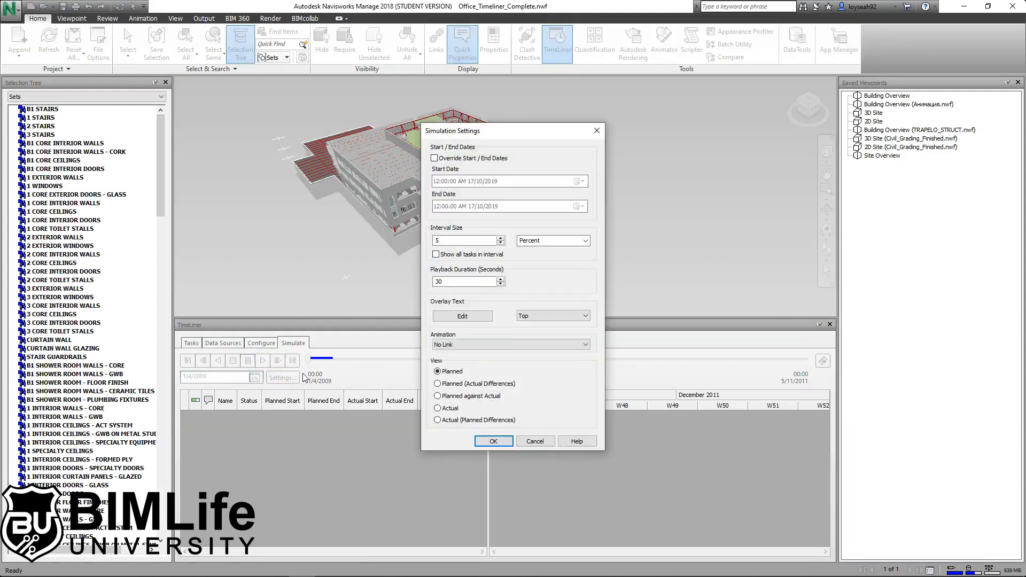
left_click(448, 396)
left_click(493, 441)
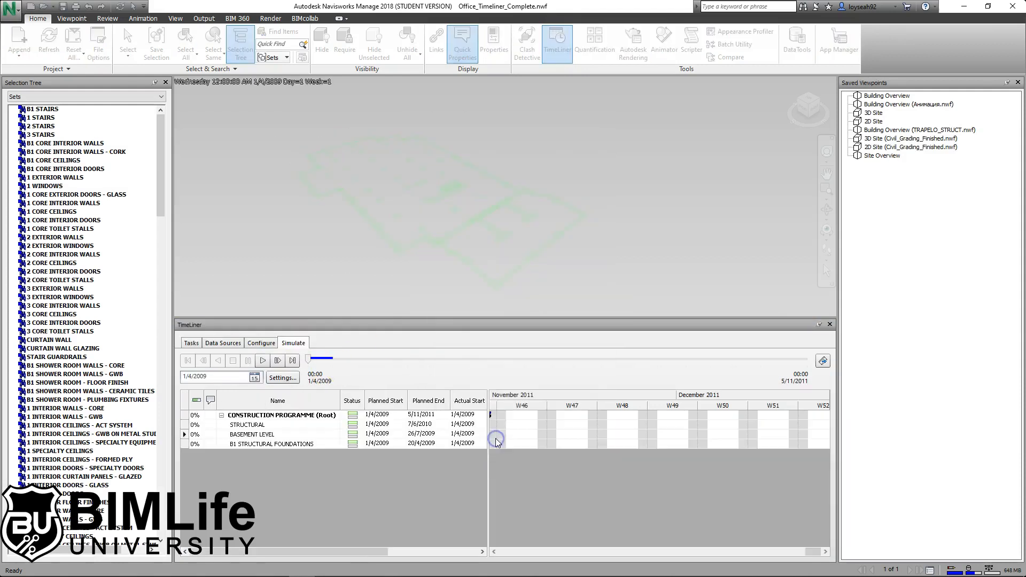
Open the appearance configuration of the TimeLiner task types.
left_click(268, 343)
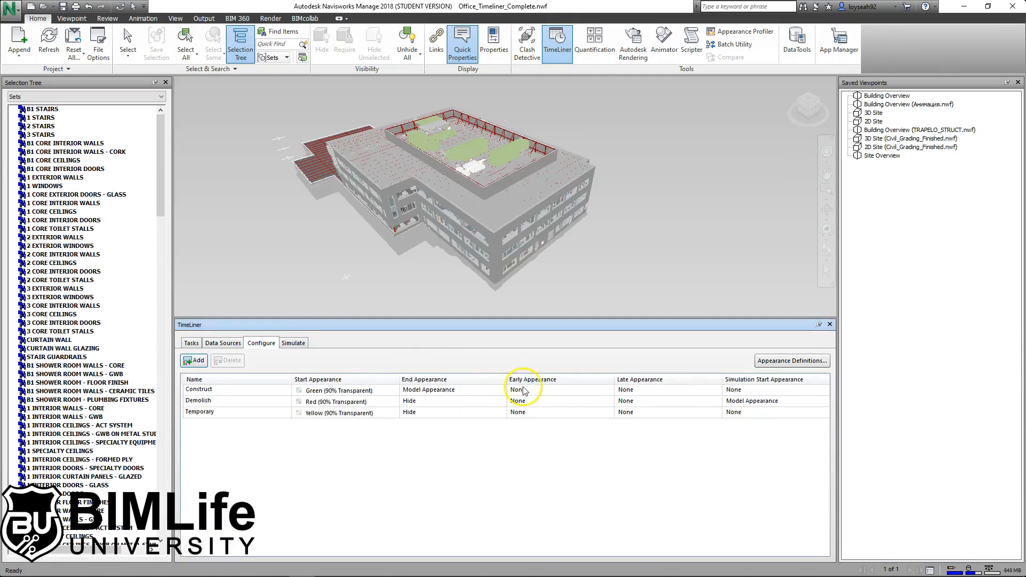